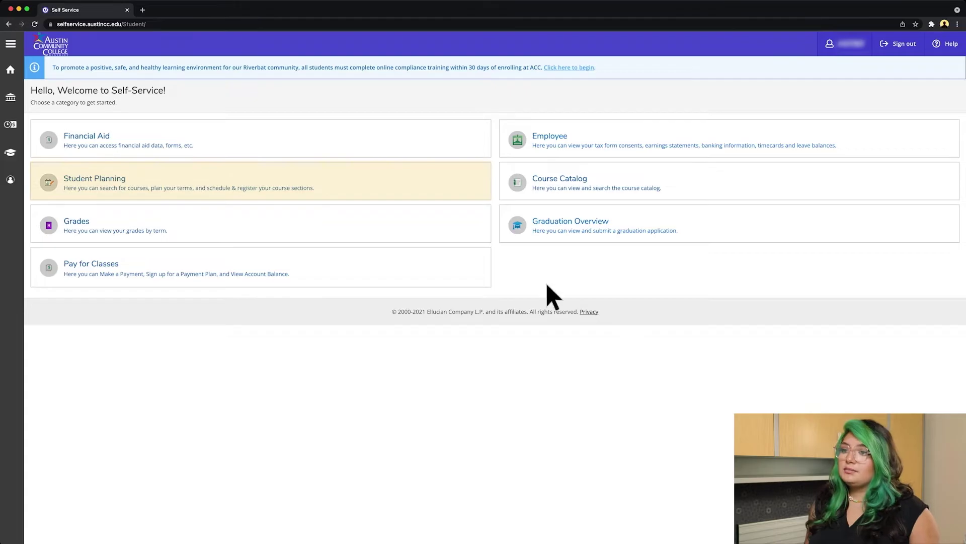
- Open the Plan & Schedule page of Student Planning and search the courses for EDUC 1300
{"action": "left_click", "coordinate": [353, 187]}
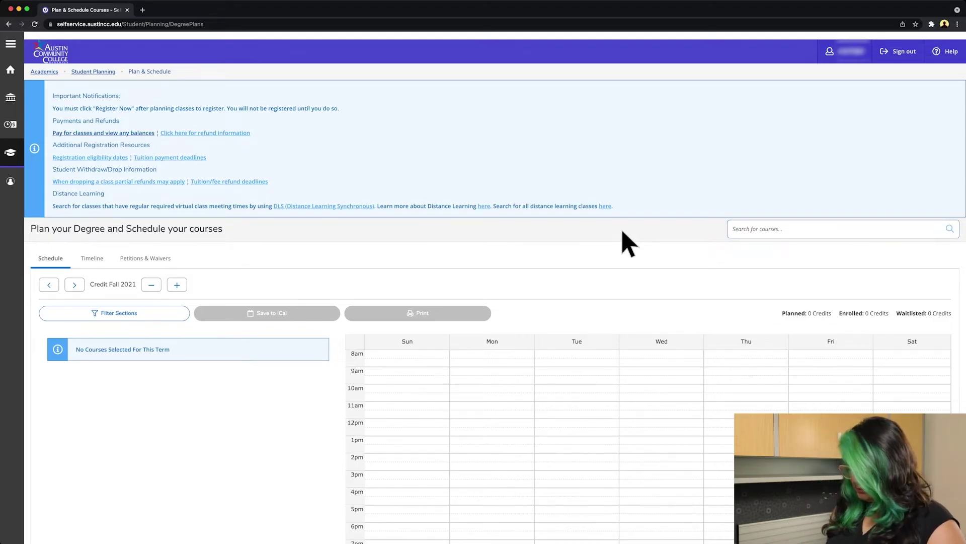
{"action": "type", "text": "edu"}
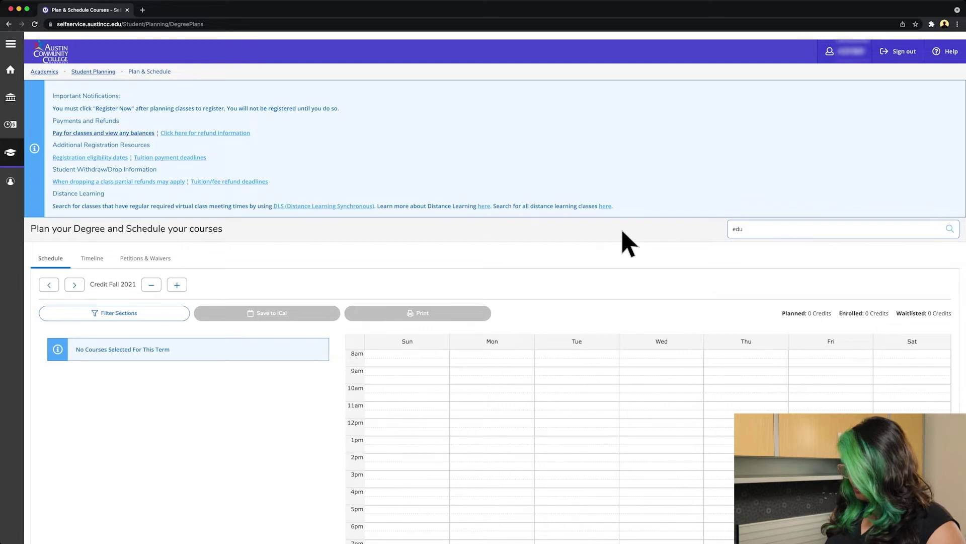
{"action": "key", "text": "Down"}
{"action": "key", "text": "Return"}
{"action": "key", "text": "Return"}
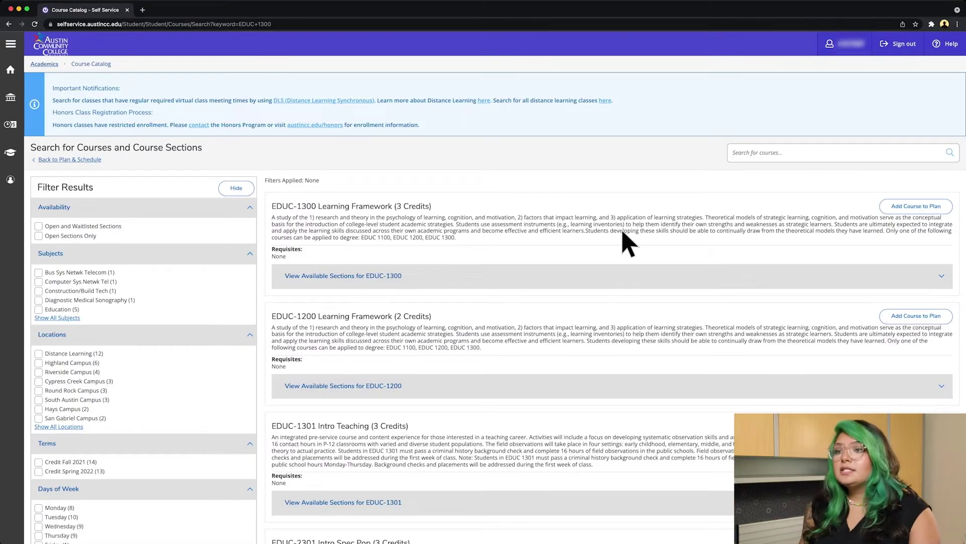
- Filter the EDUC 1300 results to open sections only, Highland Campus, and the Credit Spring 2022 term
{"action": "left_click", "coordinate": [38, 235]}
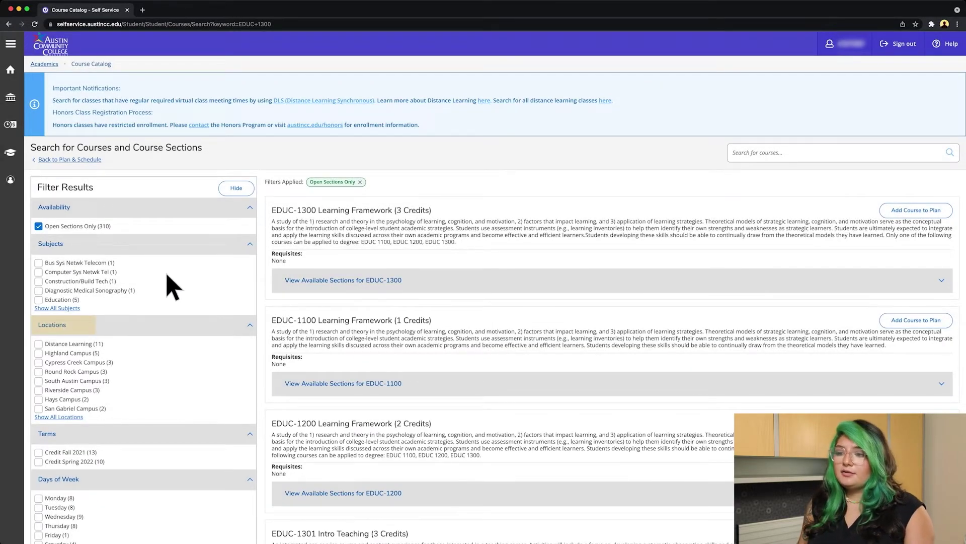
{"action": "left_click", "coordinate": [38, 354]}
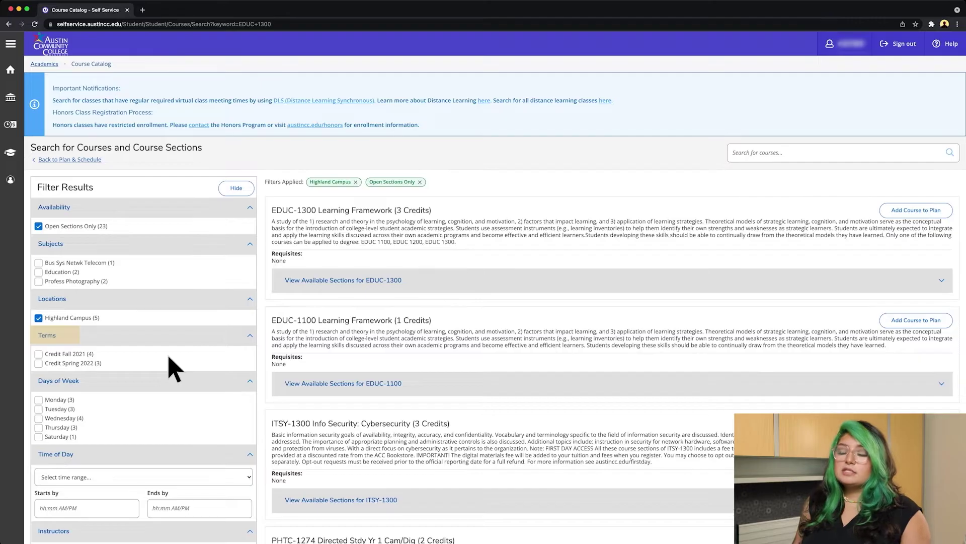
{"action": "left_click", "coordinate": [38, 363]}
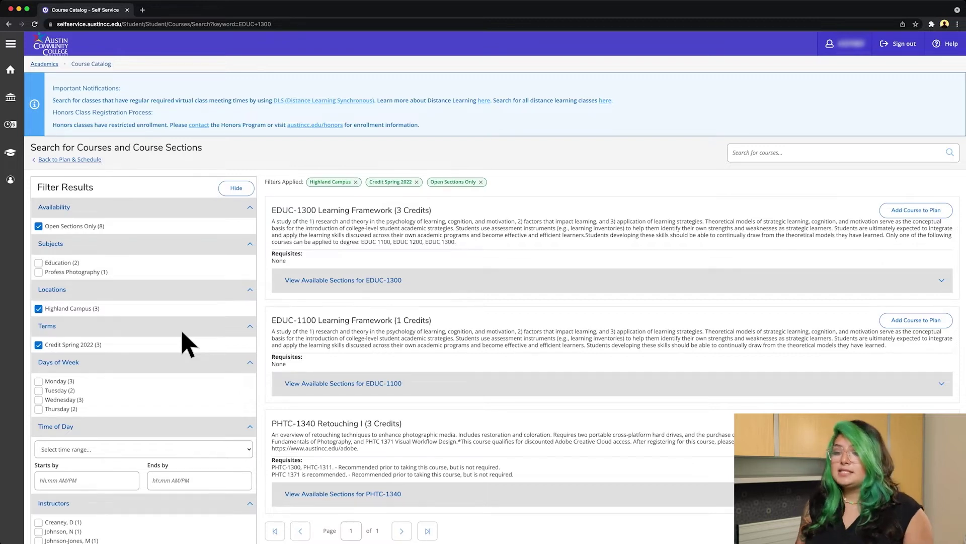
- Show the available sections of EDUC-1300 and add section EDUC-1300-054 to the Credit Spring 2022 schedule
{"action": "scroll", "coordinate": [187, 345], "scroll_direction": "down", "scroll_amount": 3}
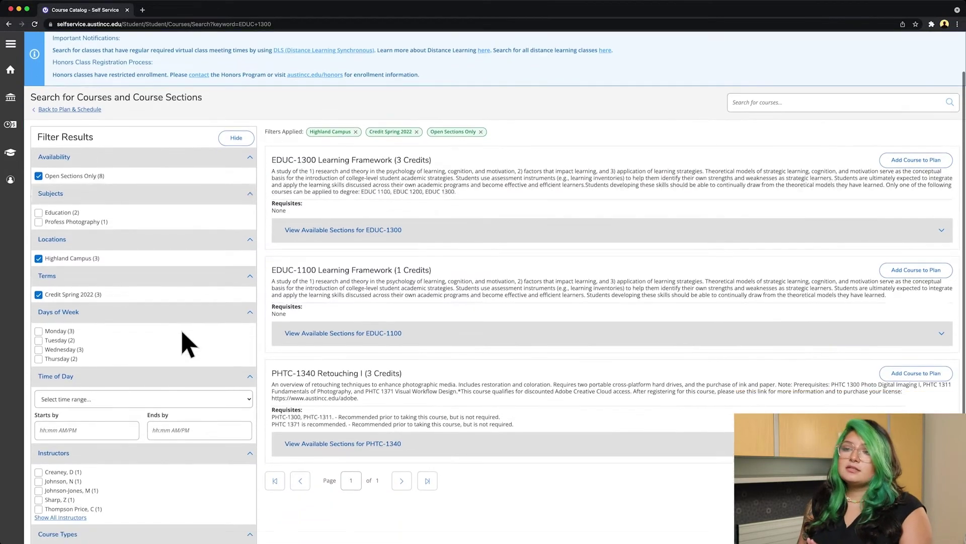
{"action": "scroll", "coordinate": [187, 345], "scroll_direction": "down", "scroll_amount": 3}
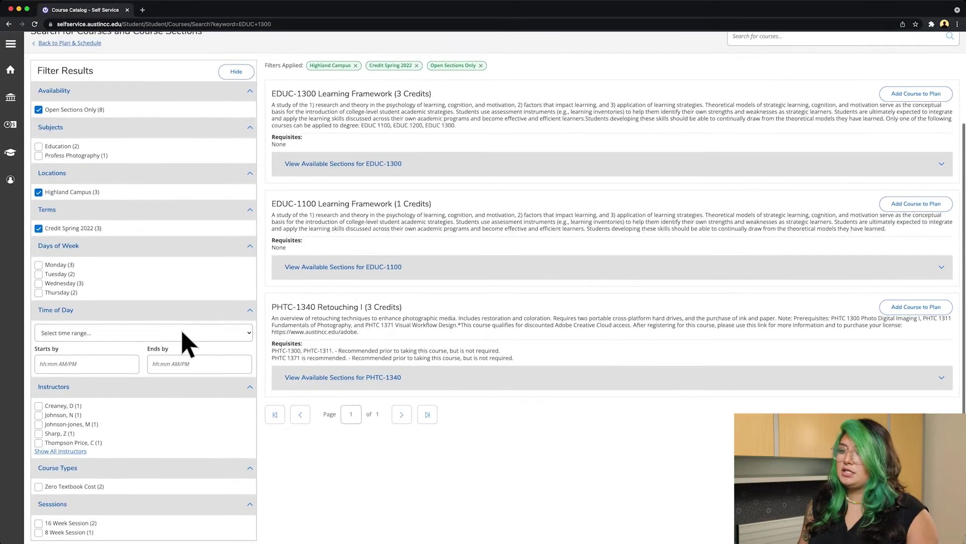
{"action": "scroll", "coordinate": [188, 345], "scroll_direction": "up", "scroll_amount": 3}
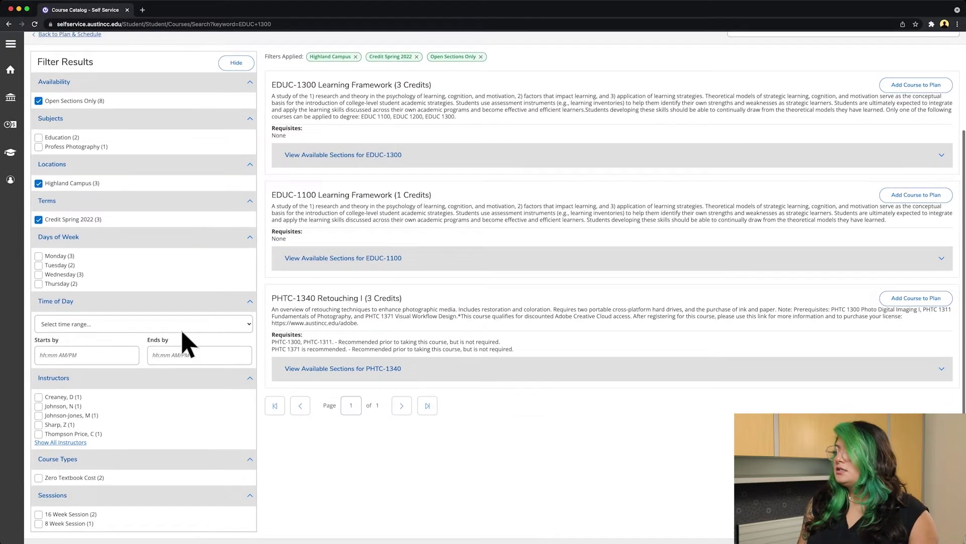
{"action": "scroll", "coordinate": [187, 345], "scroll_direction": "up", "scroll_amount": 3}
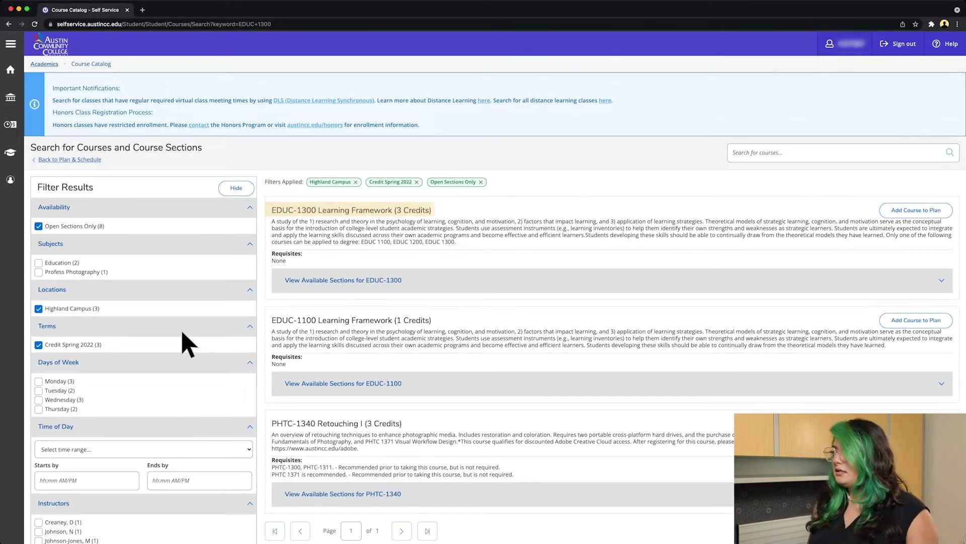
{"action": "left_click", "coordinate": [453, 282]}
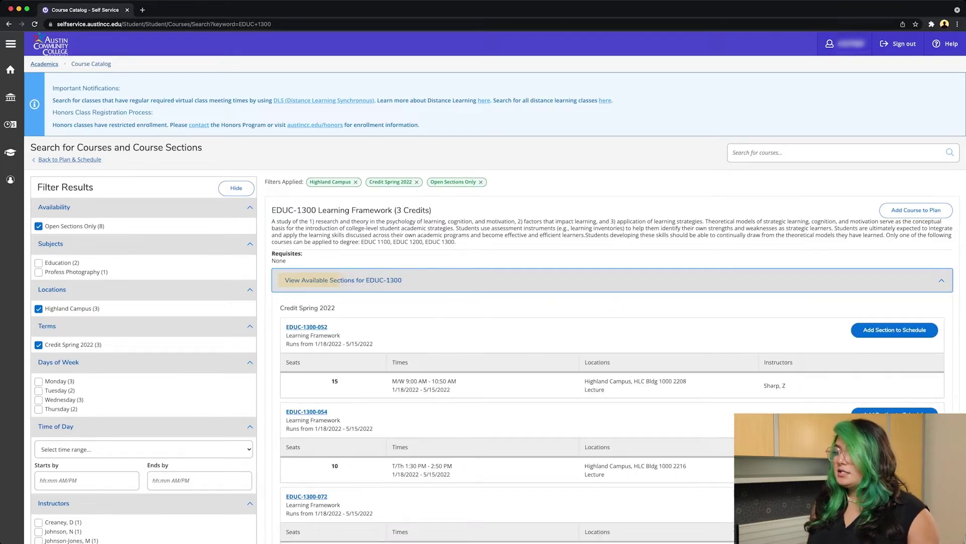
{"action": "scroll", "coordinate": [493, 287], "scroll_direction": "down", "scroll_amount": 3}
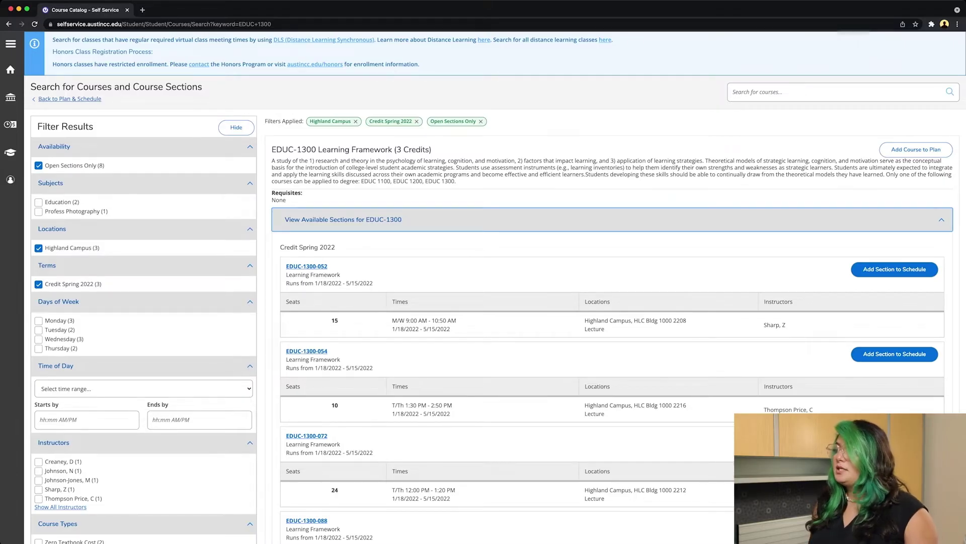
{"action": "scroll", "coordinate": [493, 287], "scroll_direction": "down", "scroll_amount": 1}
{"action": "scroll", "coordinate": [455, 290], "scroll_direction": "down", "scroll_amount": 1}
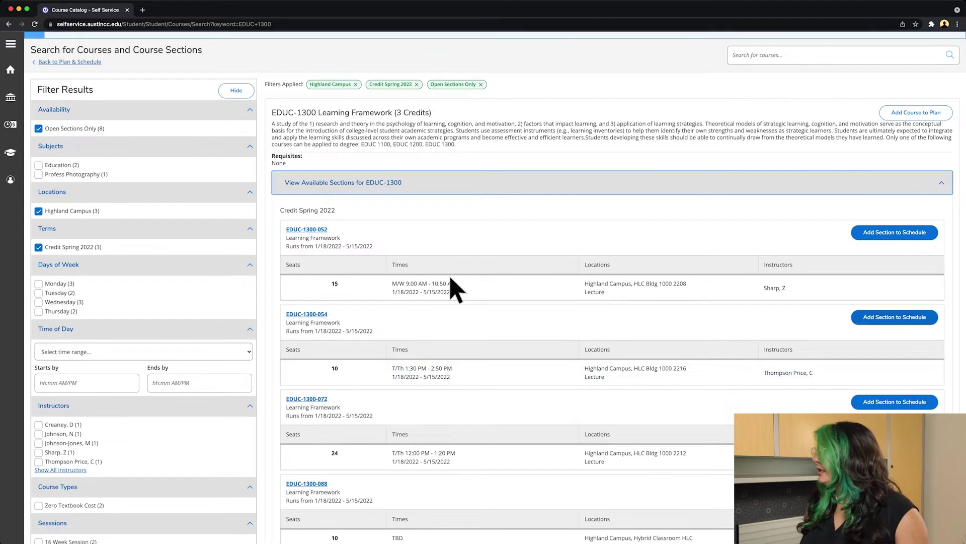
{"action": "left_click", "coordinate": [888, 318]}
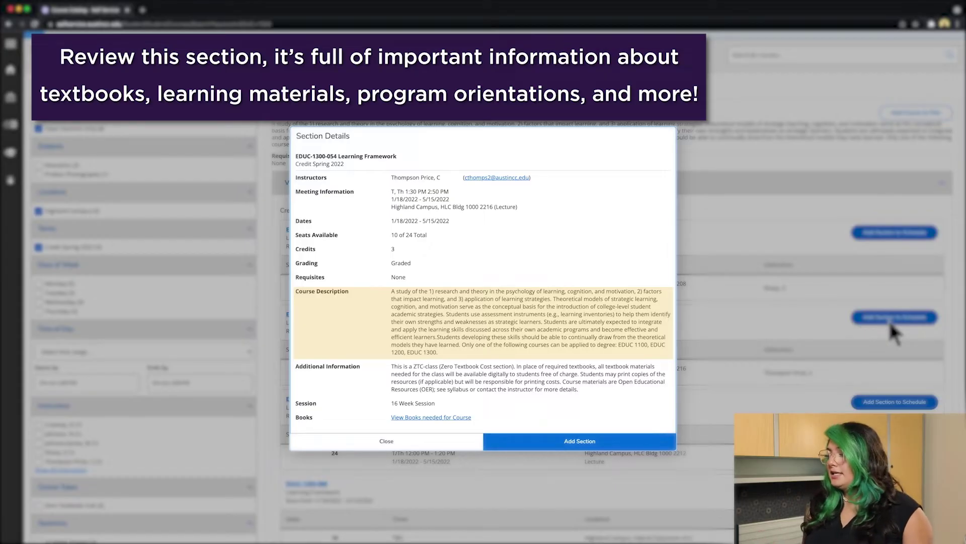
{"action": "left_click", "coordinate": [604, 437]}
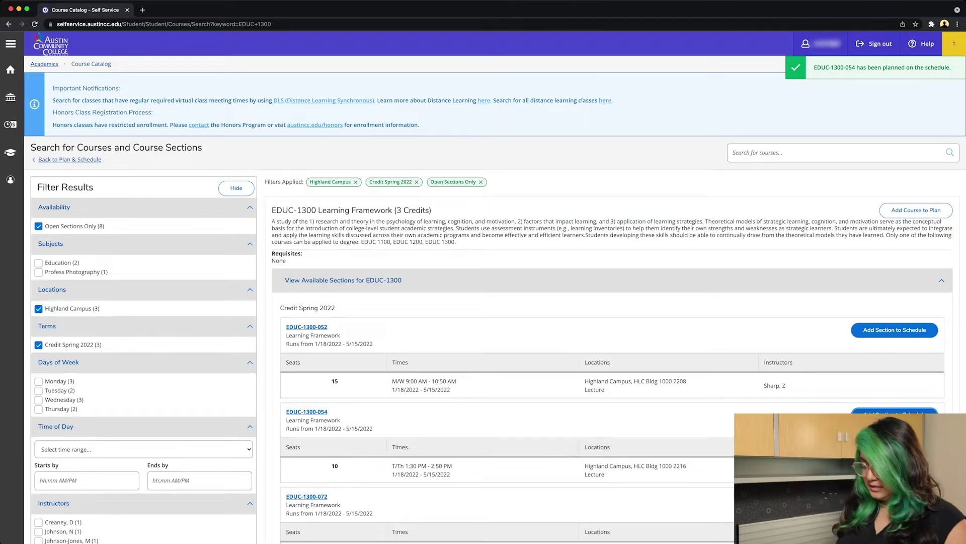
- Search the course catalog for "engl 1301"
{"action": "left_click", "coordinate": [835, 152]}
{"action": "type", "text": "e"}
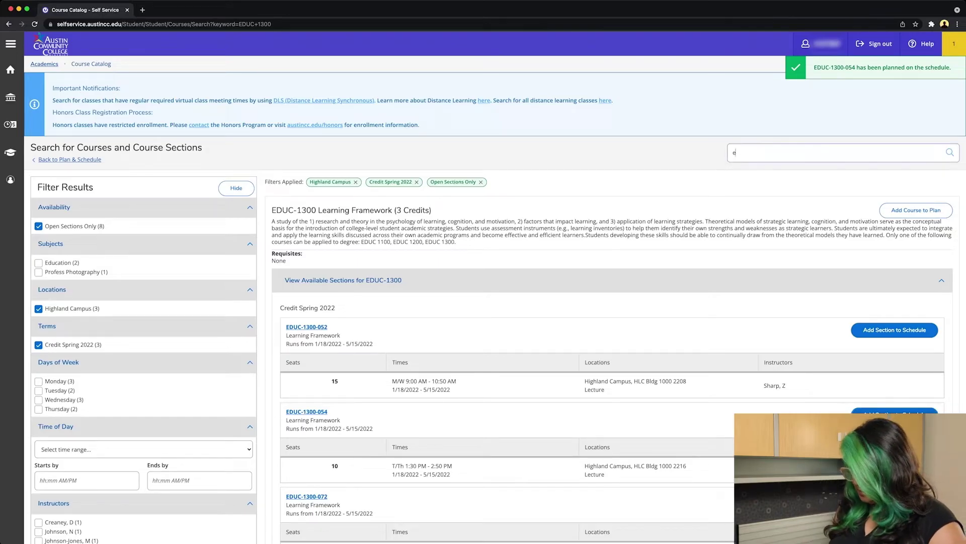
{"action": "type", "text": "ngl 1301"}
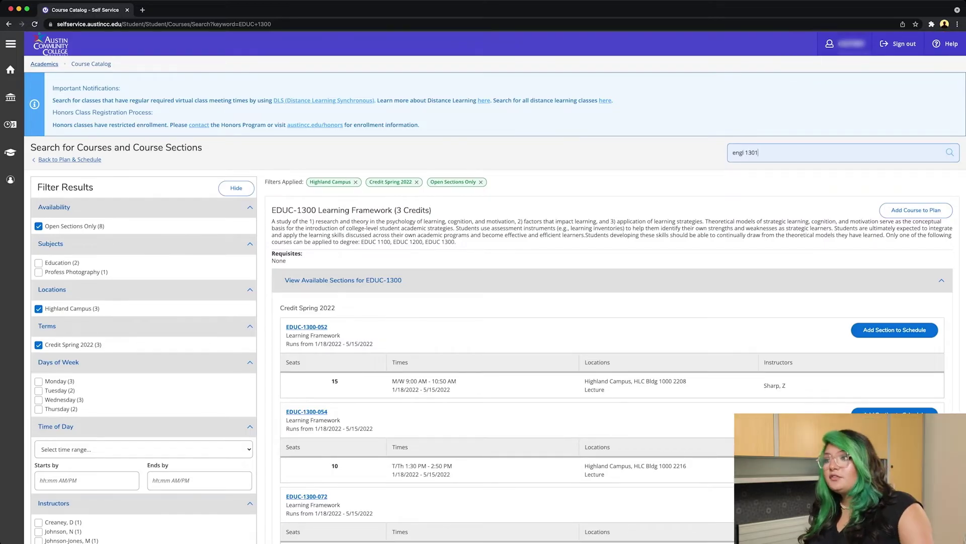
{"action": "key", "text": "Return"}
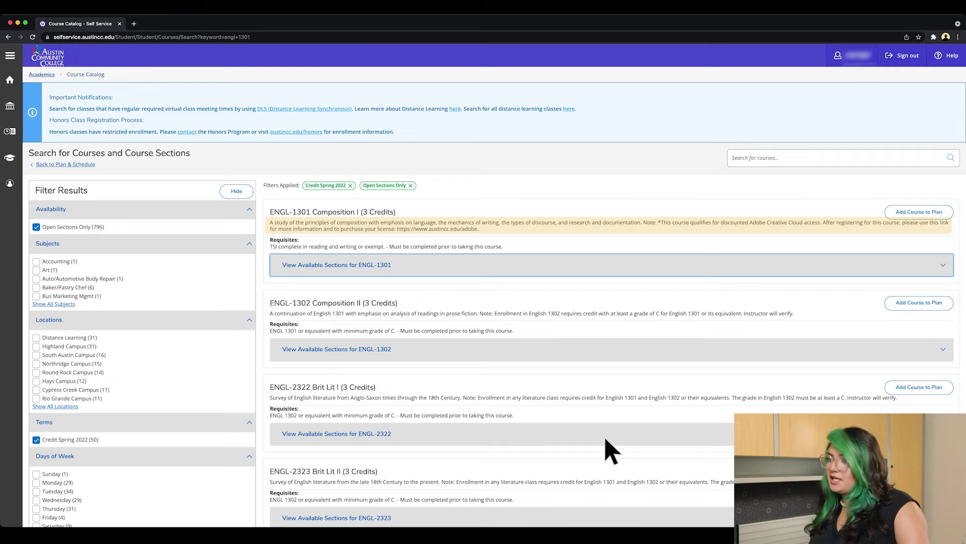
- Show the available sections of ENGL-1301 and add section ENGL-1301-024 at Round Rock Campus to the schedule
{"action": "left_click", "coordinate": [408, 267]}
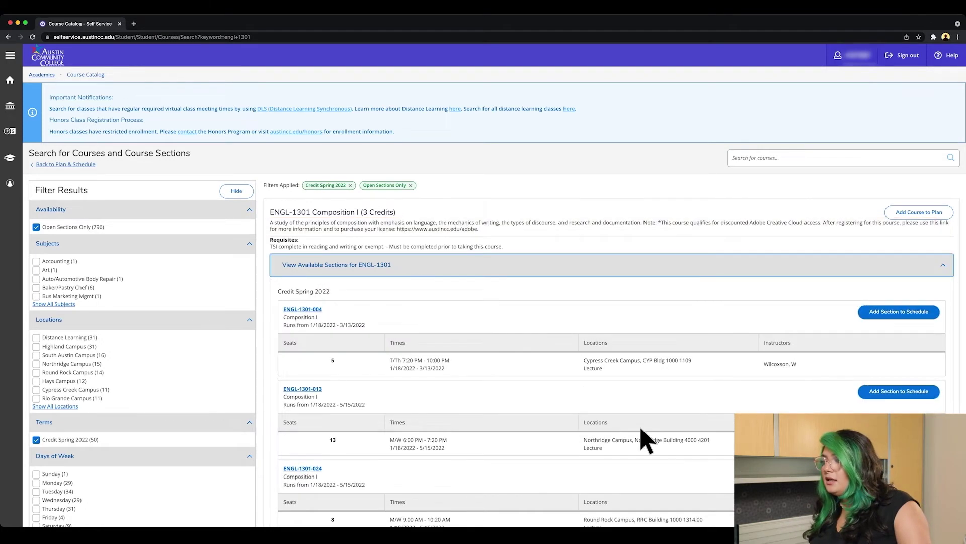
{"action": "scroll", "coordinate": [680, 463], "scroll_direction": "down", "scroll_amount": 2}
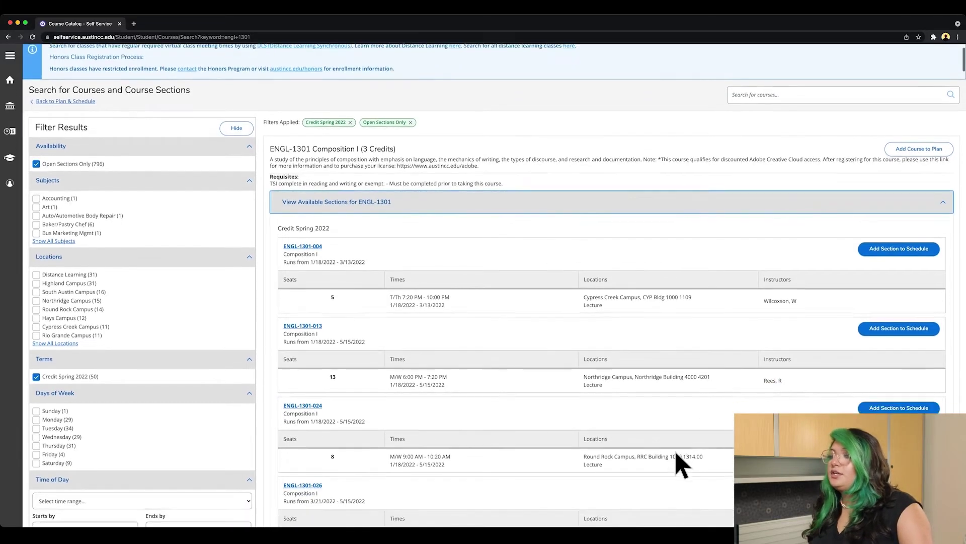
{"action": "scroll", "coordinate": [679, 463], "scroll_direction": "down", "scroll_amount": 2}
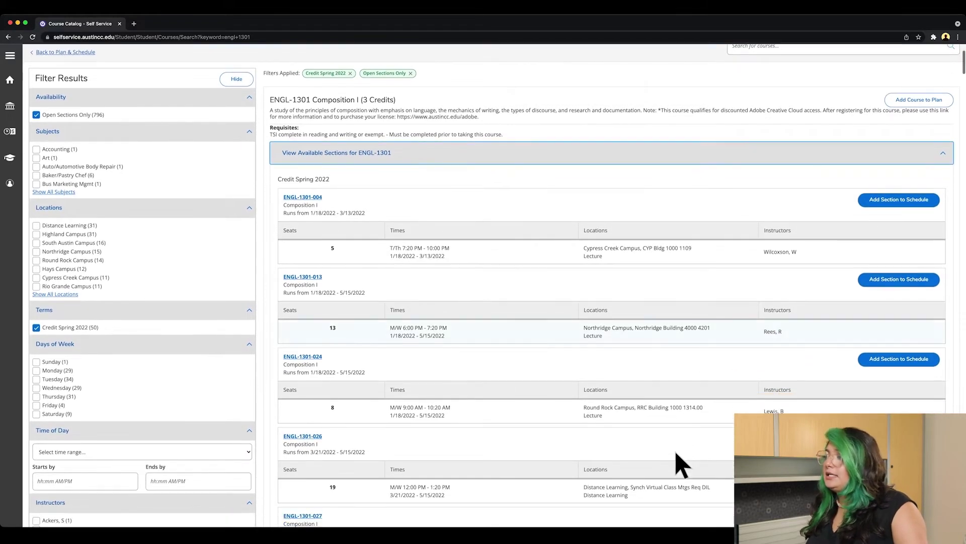
{"action": "scroll", "coordinate": [679, 463], "scroll_direction": "down", "scroll_amount": 2}
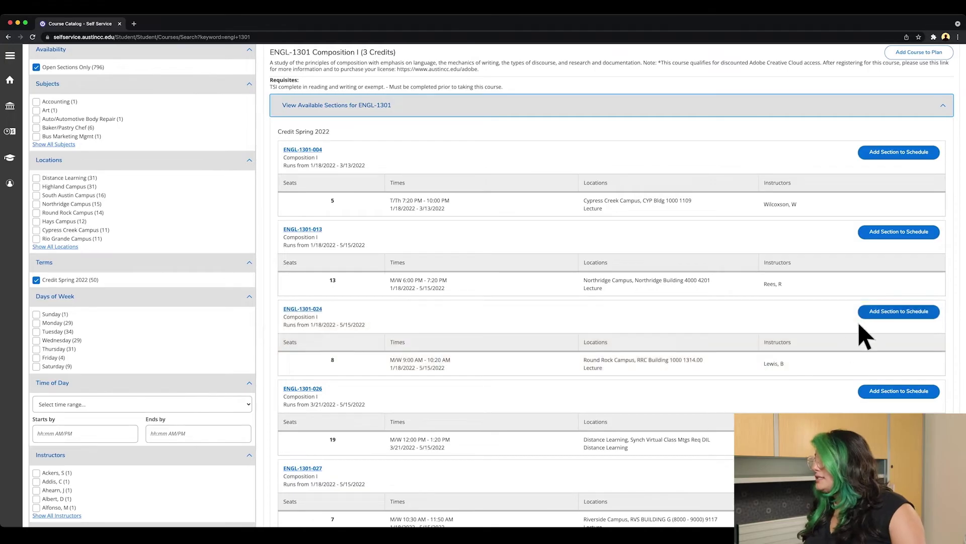
{"action": "left_click", "coordinate": [876, 312]}
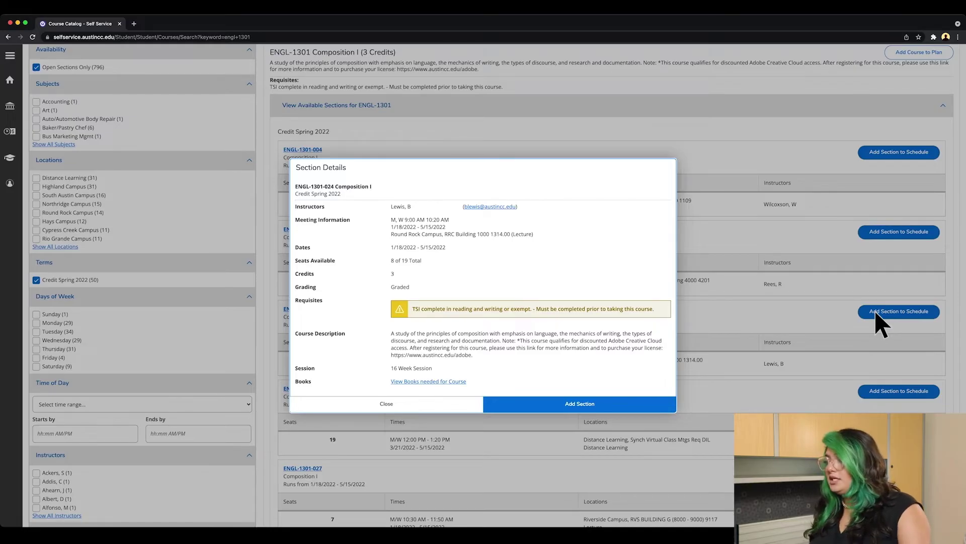
{"action": "left_click", "coordinate": [622, 403]}
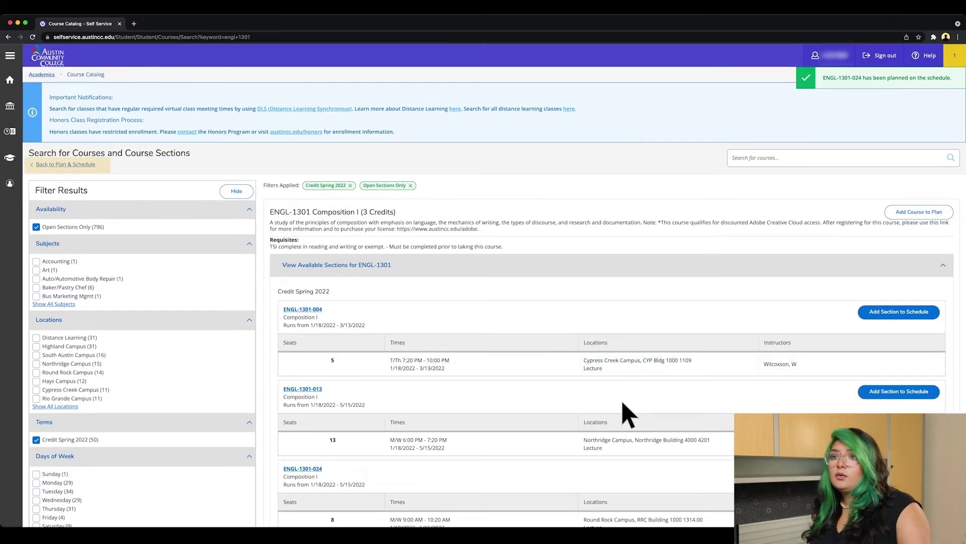
- Return to Plan & Schedule and save an advising note reading "Can you double check that my classes are correct"
{"action": "left_click", "coordinate": [76, 165]}
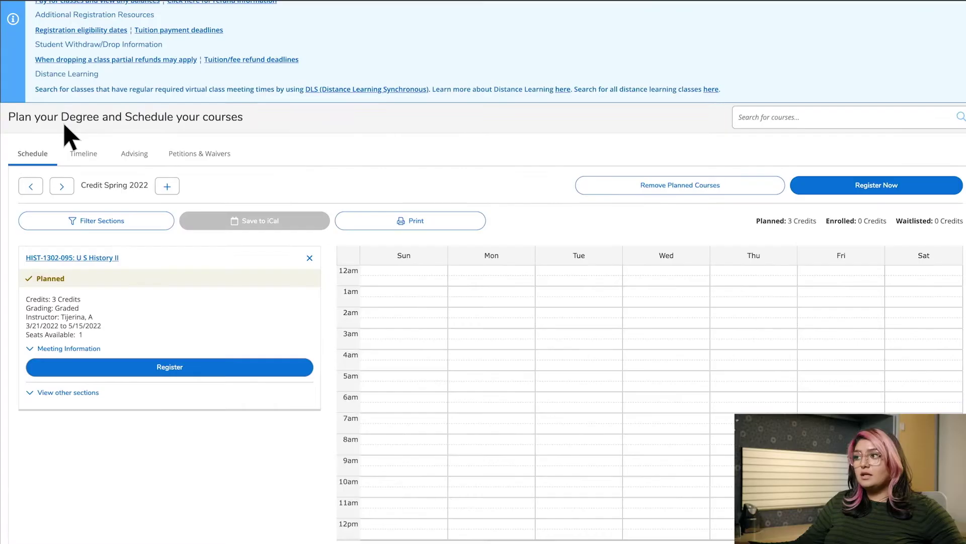
{"action": "scroll", "coordinate": [70, 136], "scroll_direction": "up", "scroll_amount": 1}
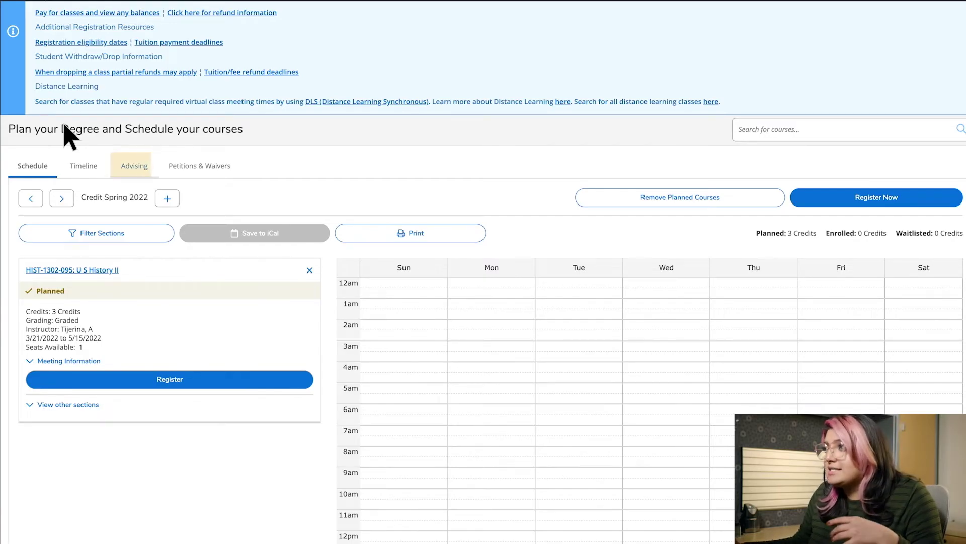
{"action": "left_click", "coordinate": [136, 170]}
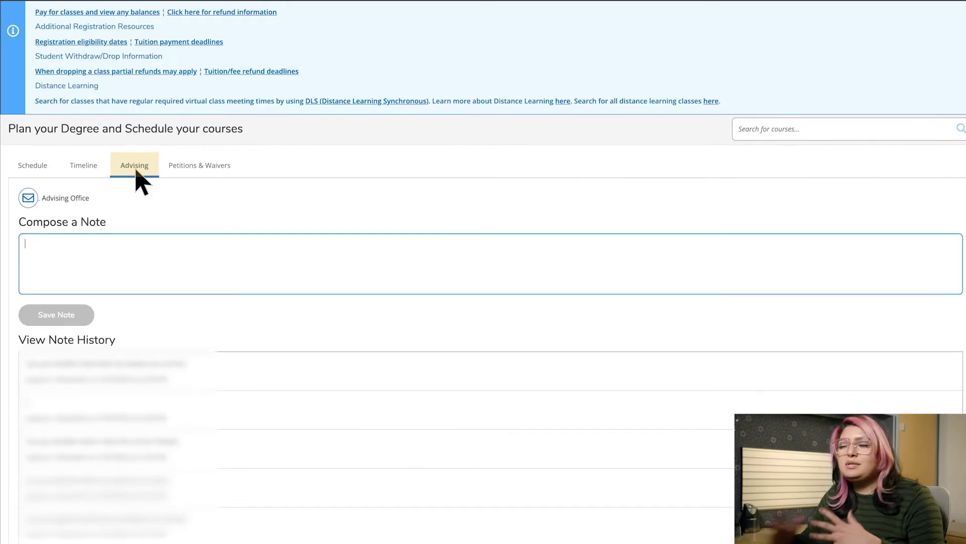
{"action": "type", "text": "Ca"}
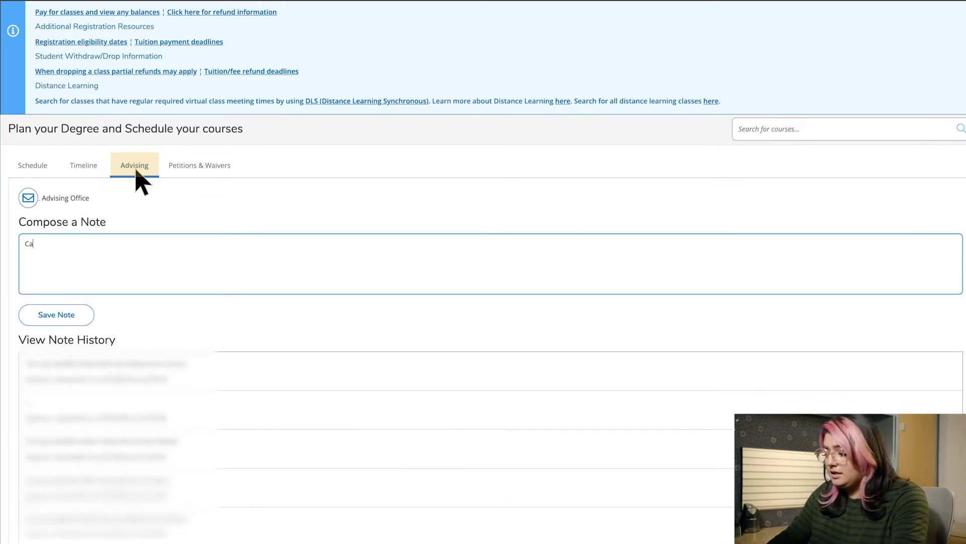
{"action": "type", "text": "n you double"}
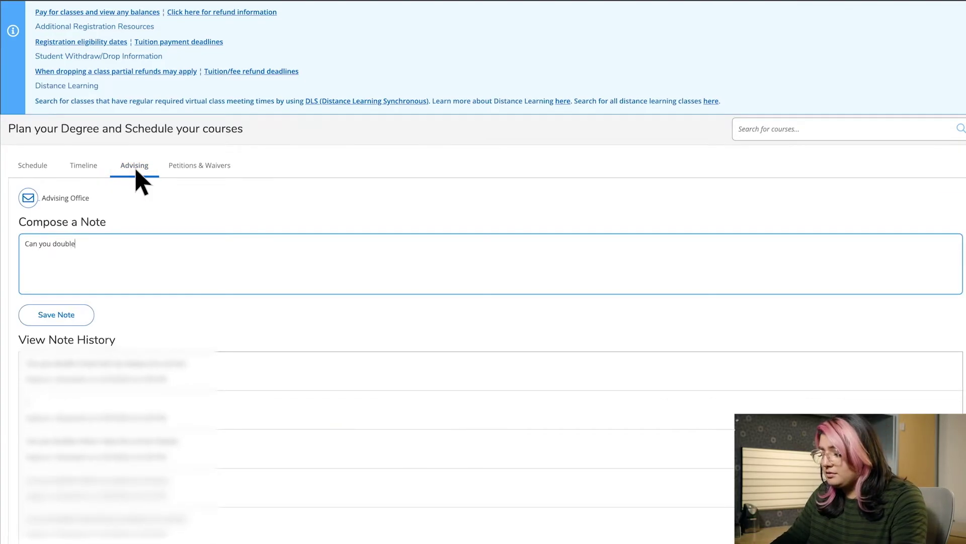
{"action": "type", "text": " check that my"}
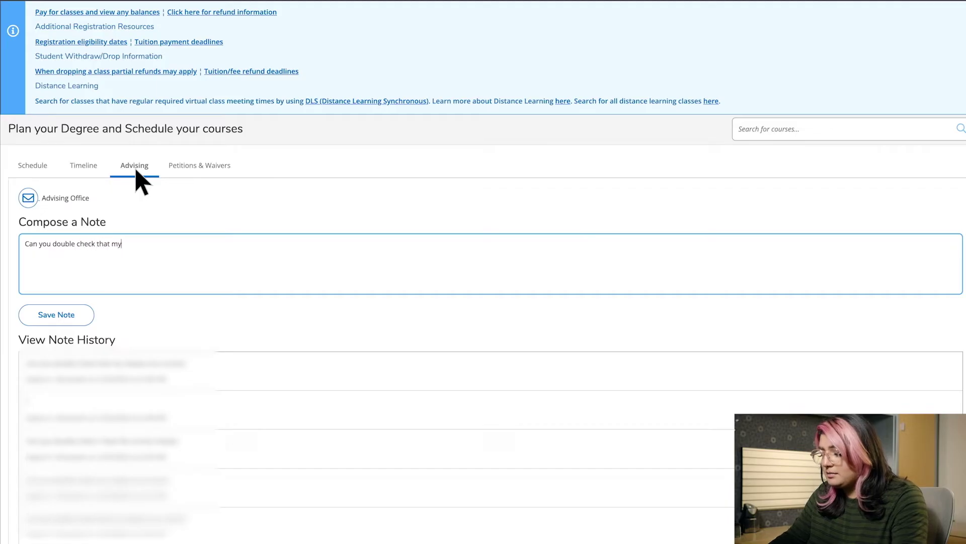
{"action": "type", "text": " classes are "}
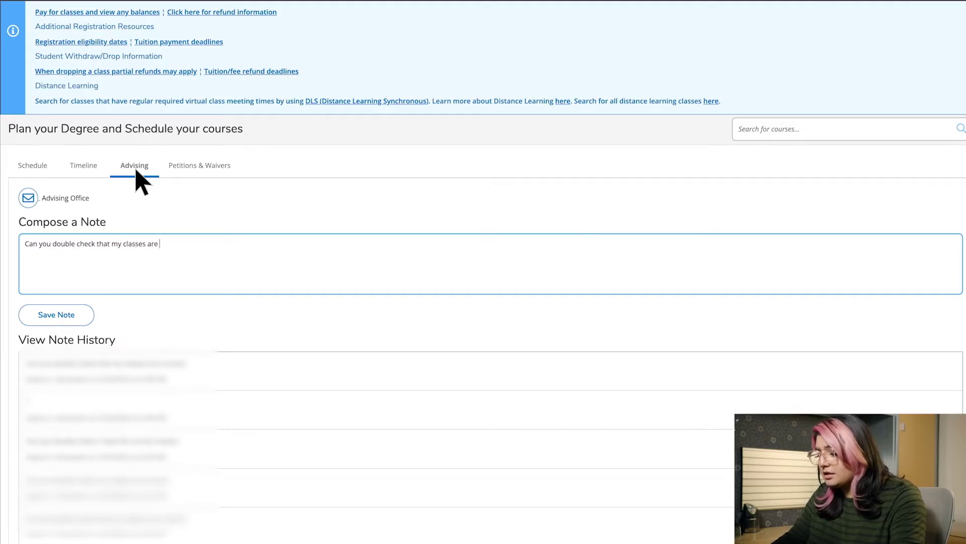
{"action": "type", "text": "correct"}
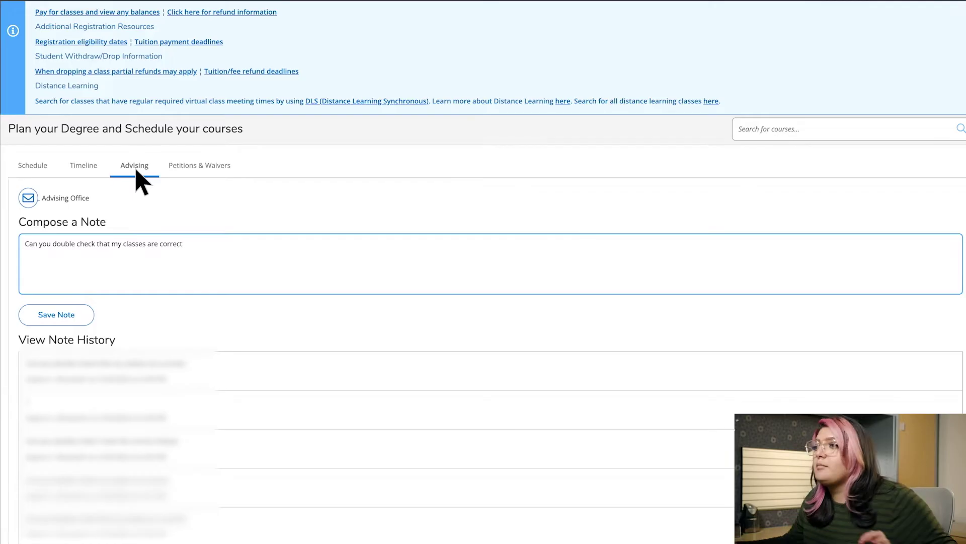
{"action": "scroll", "coordinate": [70, 322], "scroll_direction": "down", "scroll_amount": 1}
{"action": "left_click", "coordinate": [69, 314]}
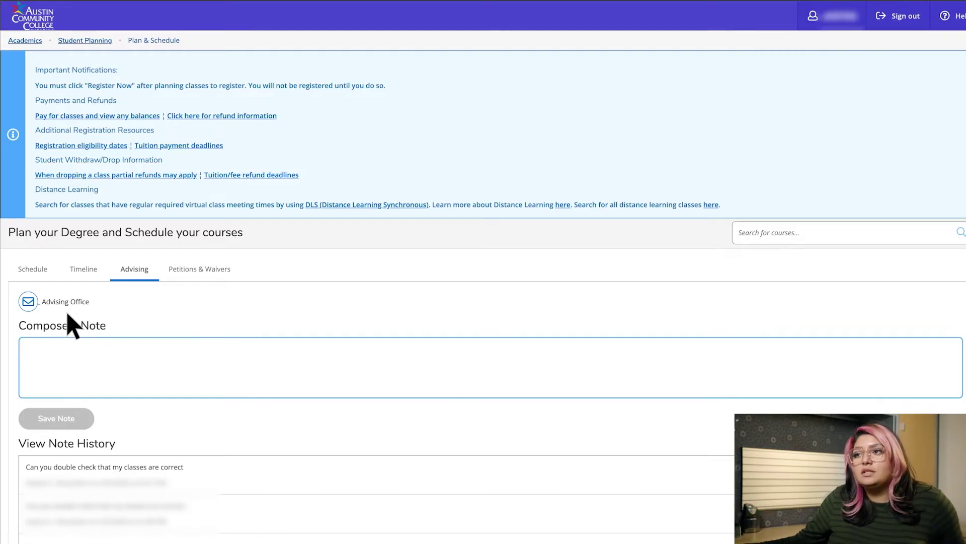
- Go back to the Credit Spring 2022 schedule and register for the planned courses
{"action": "left_click", "coordinate": [31, 277]}
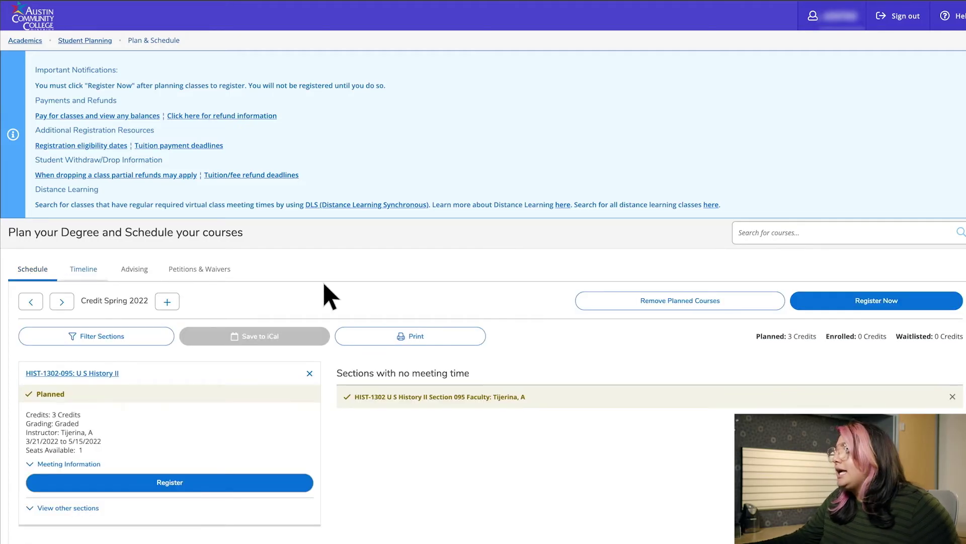
{"action": "left_click", "coordinate": [912, 301]}
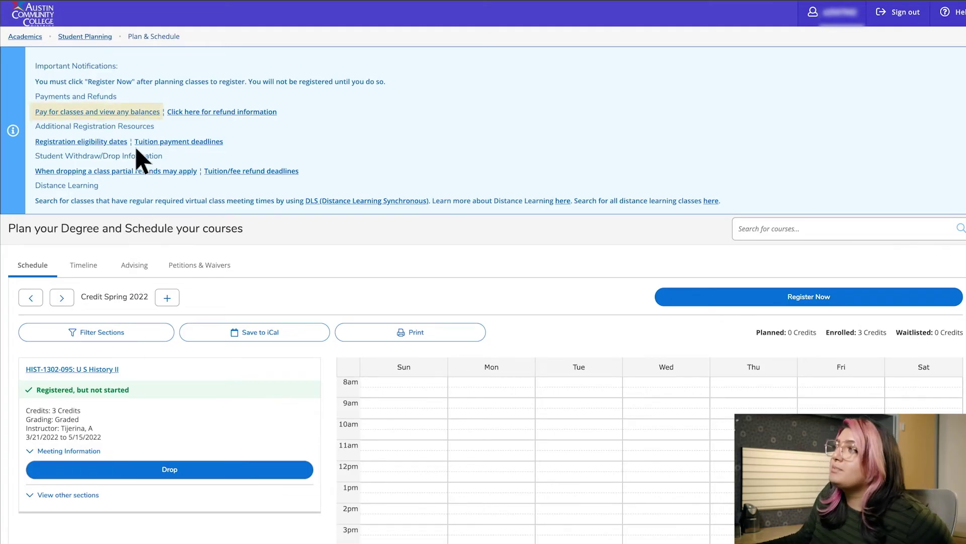
- Open the page for paying for classes and viewing balances, and load austincc.edu in a new browser tab
{"action": "left_click", "coordinate": [137, 115]}
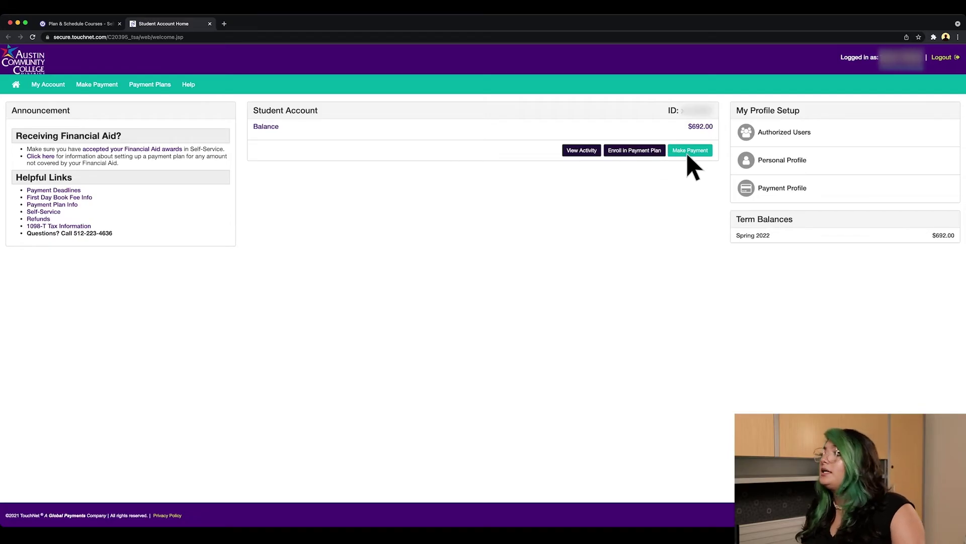
{"action": "key", "text": "super+t"}
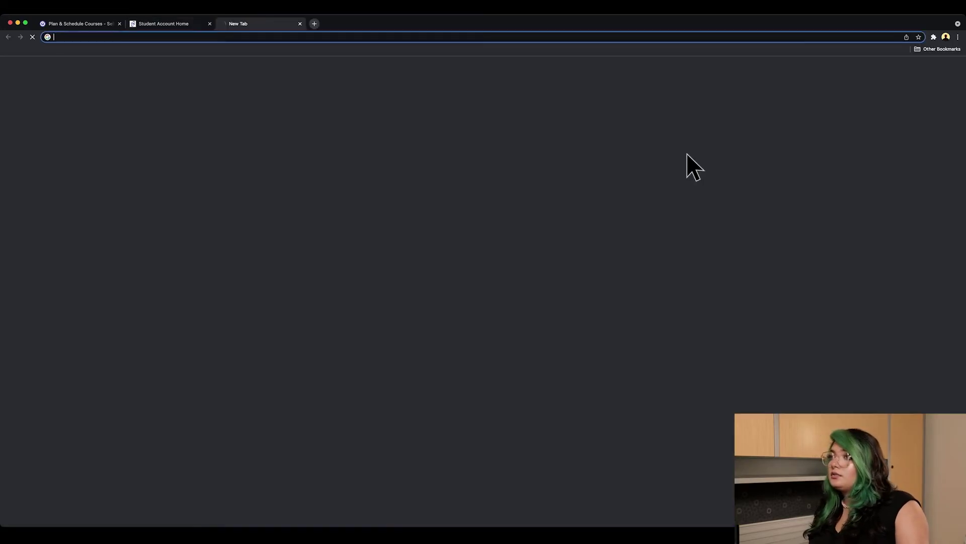
{"action": "type", "text": "austincc.edu"}
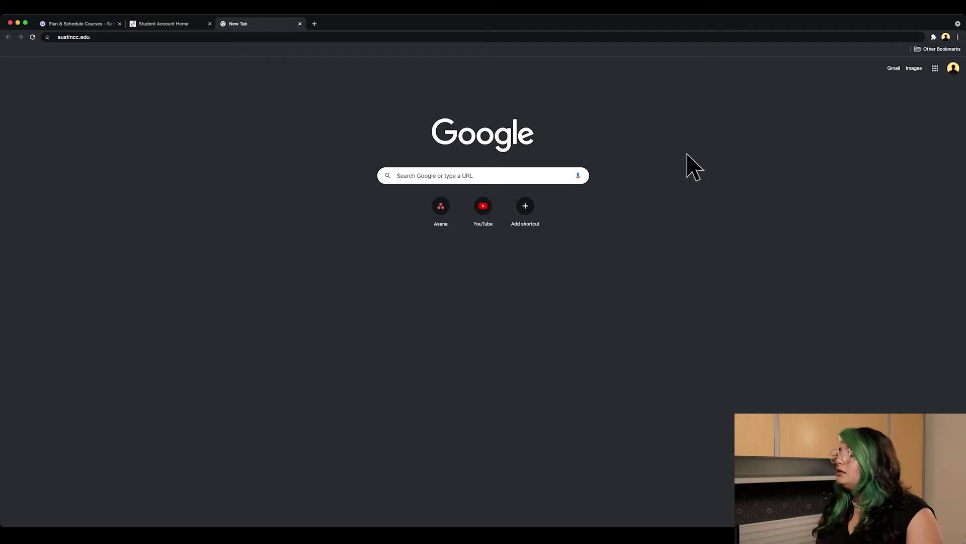
{"action": "key", "text": "Return"}
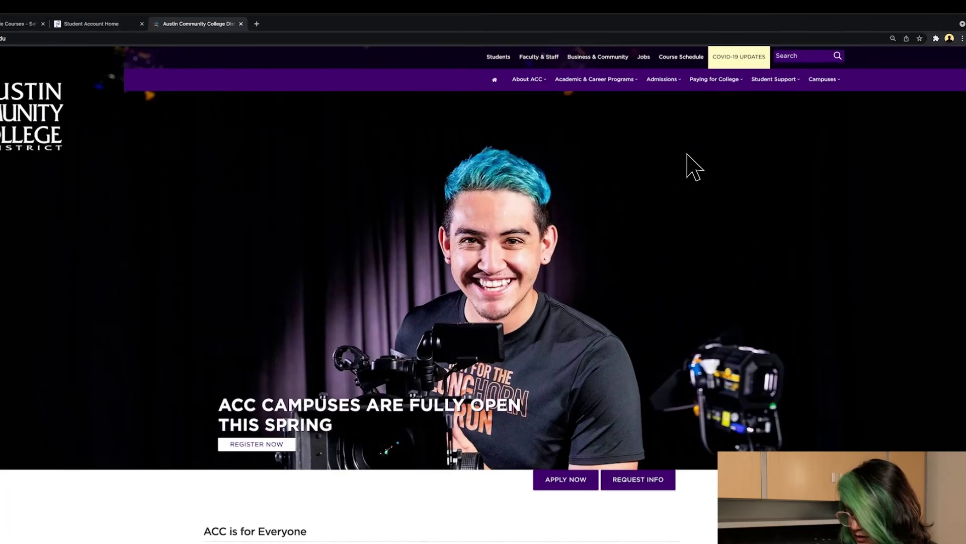
- Search the college site for "pay for classes" and read through the Tuition Payment Instructions page
{"action": "type", "text": "pa"}
{"action": "type", "text": "y for clas"}
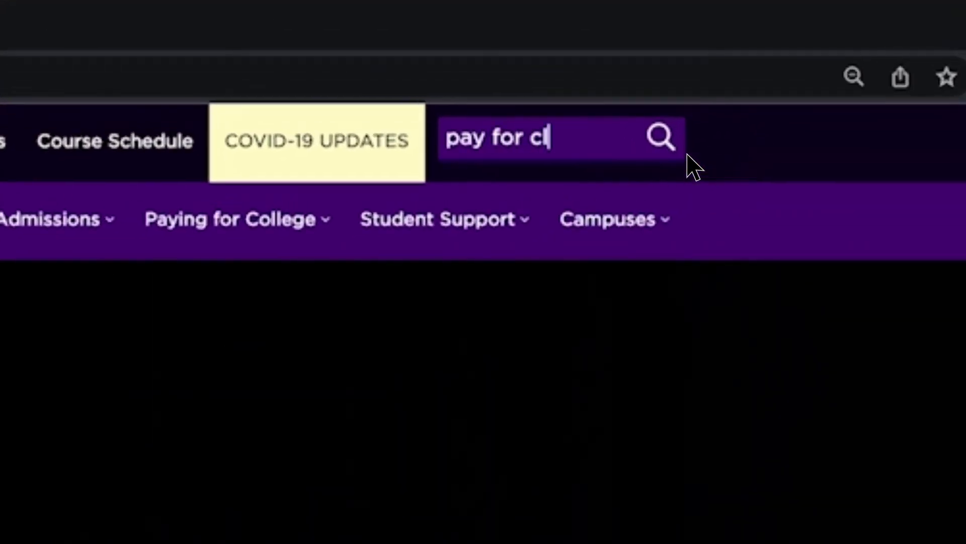
{"action": "type", "text": "ses"}
{"action": "key", "text": "Return"}
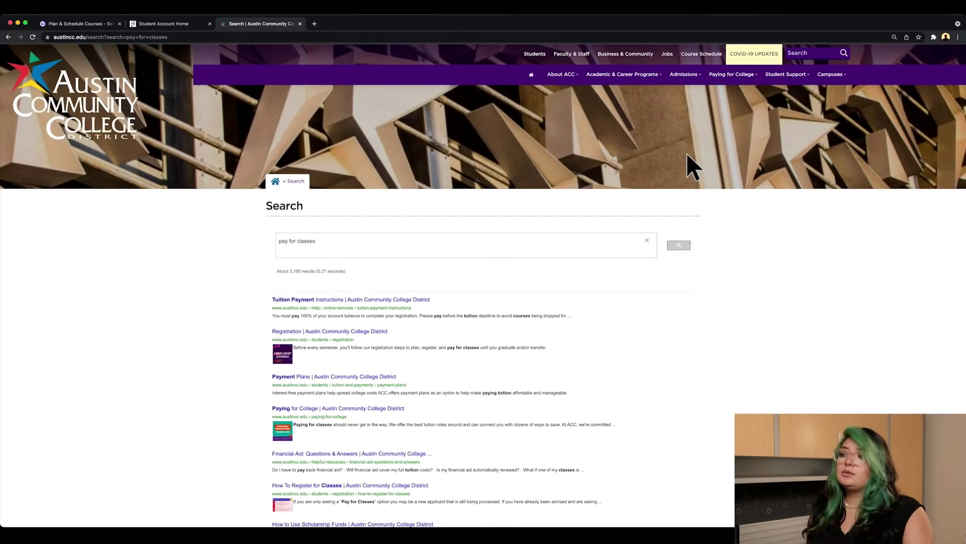
{"action": "left_click", "coordinate": [351, 300]}
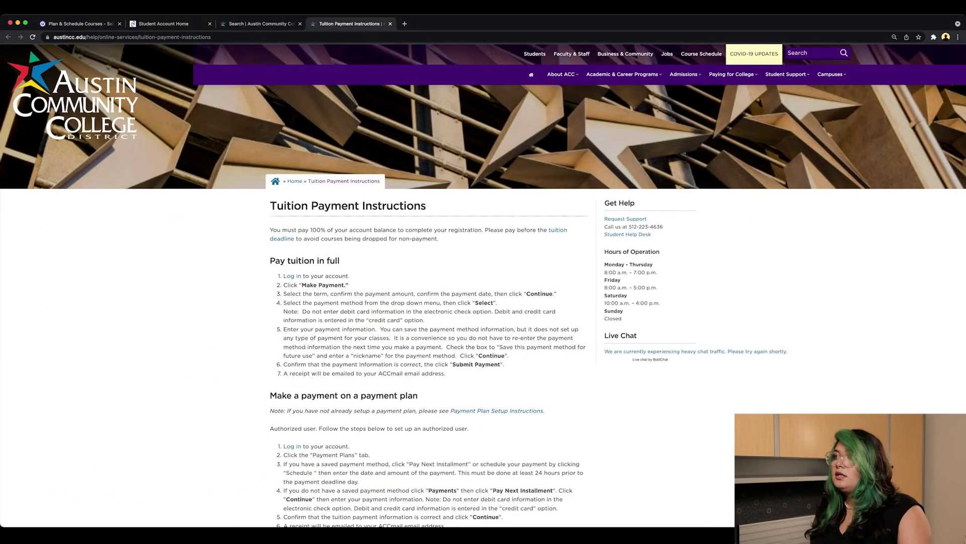
{"action": "scroll", "coordinate": [483, 286], "scroll_direction": "down", "scroll_amount": 3}
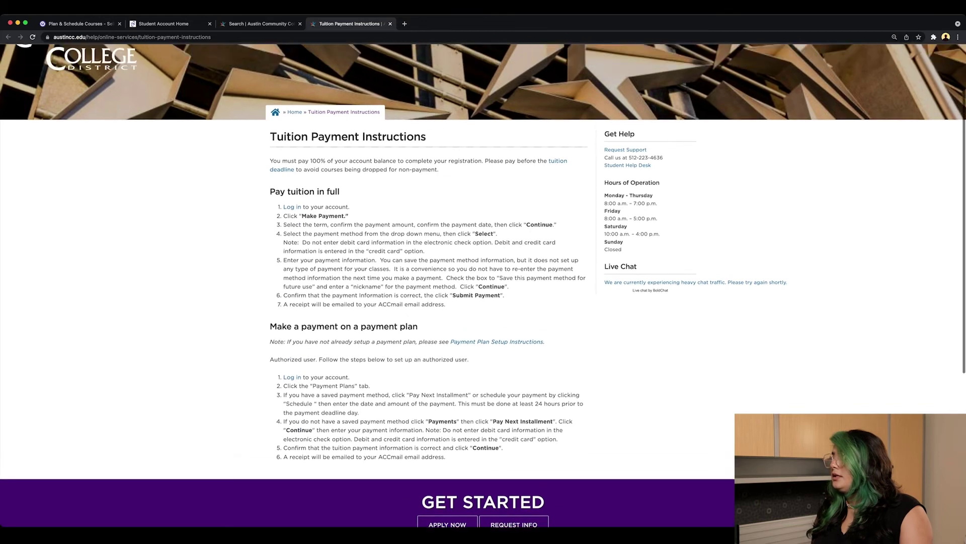
{"action": "scroll", "coordinate": [483, 285], "scroll_direction": "up", "scroll_amount": 3}
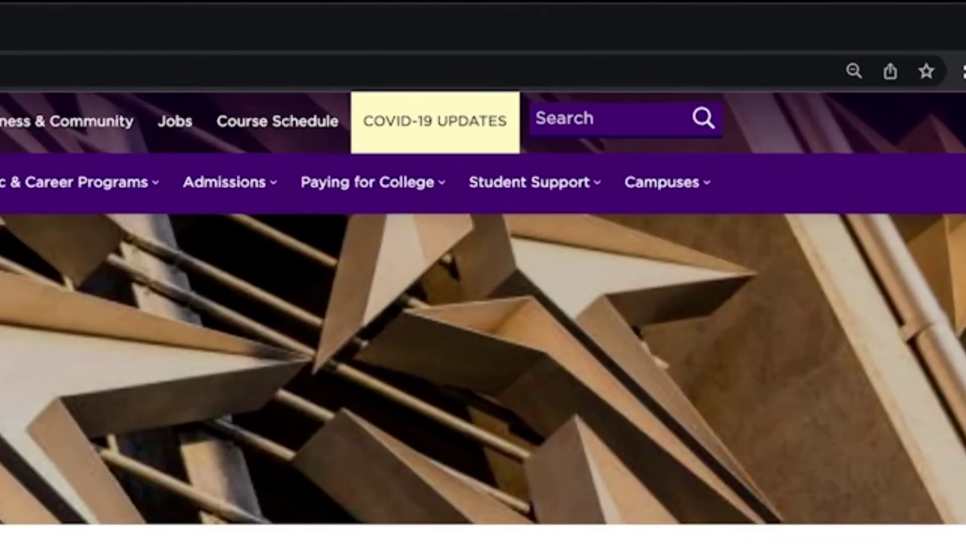
- Search the college site for "fin aid" and read the Financial Aid page down to its Contact Us section
{"action": "left_click", "coordinate": [811, 53]}
{"action": "type", "text": "fin a"}
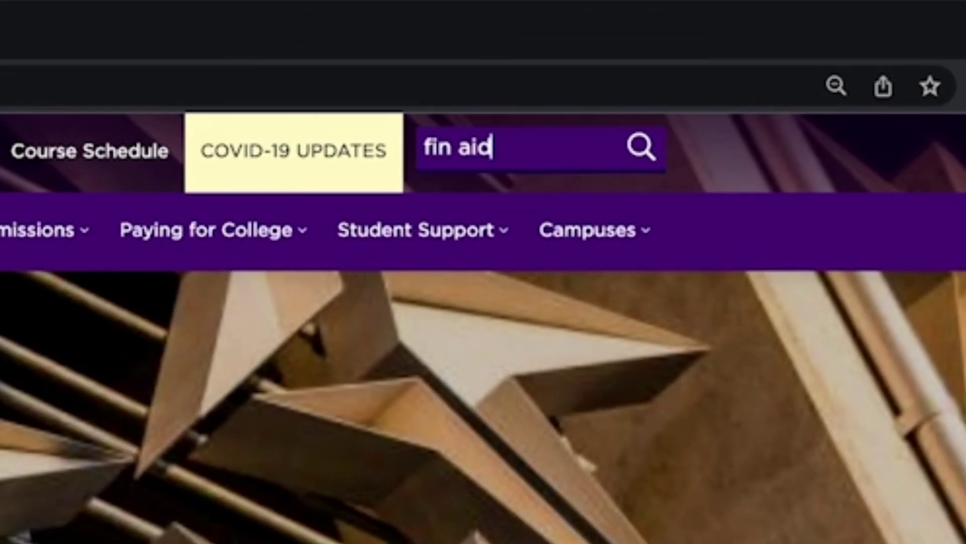
{"action": "type", "text": "id"}
{"action": "key", "text": "Return"}
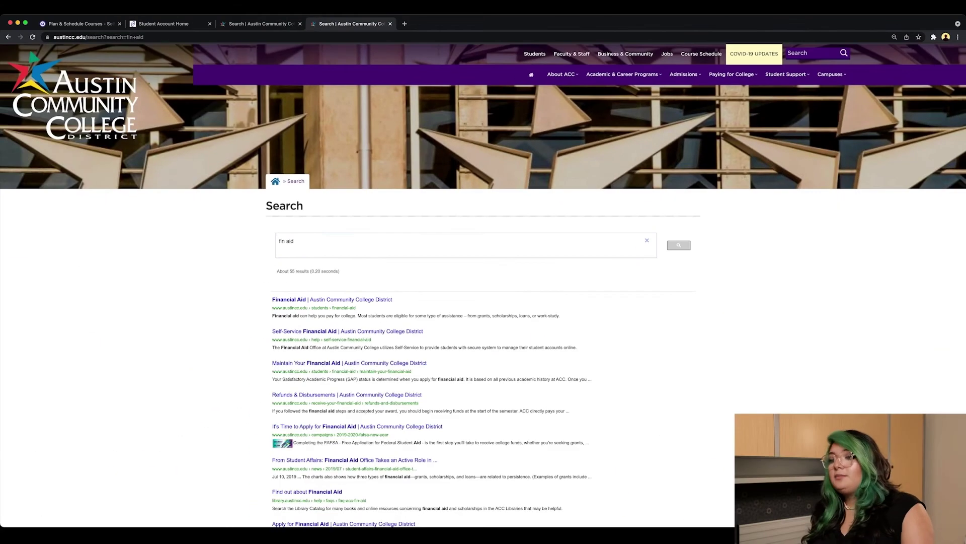
{"action": "left_click", "coordinate": [332, 299]}
{"action": "scroll", "coordinate": [483, 284], "scroll_direction": "down", "scroll_amount": 2}
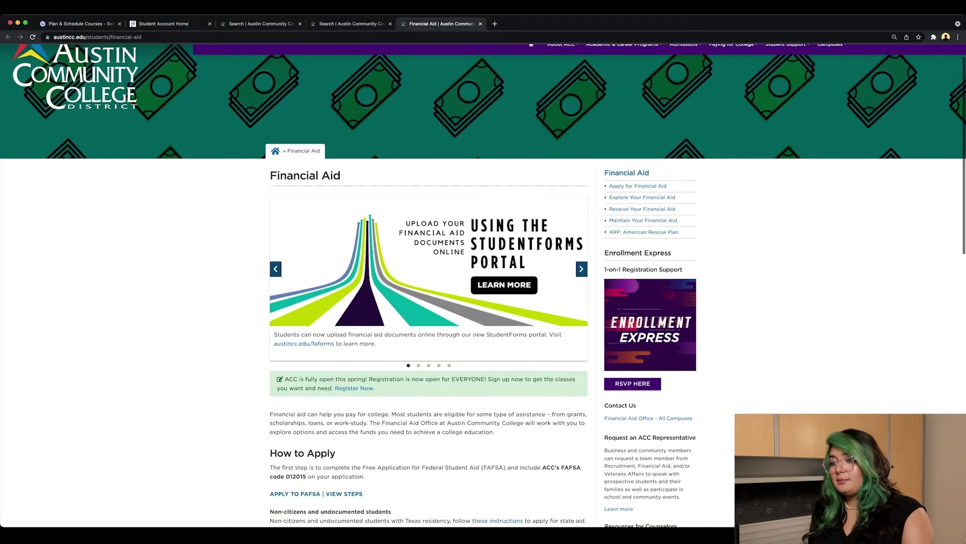
{"action": "scroll", "coordinate": [404, 117], "scroll_direction": "down", "scroll_amount": 3}
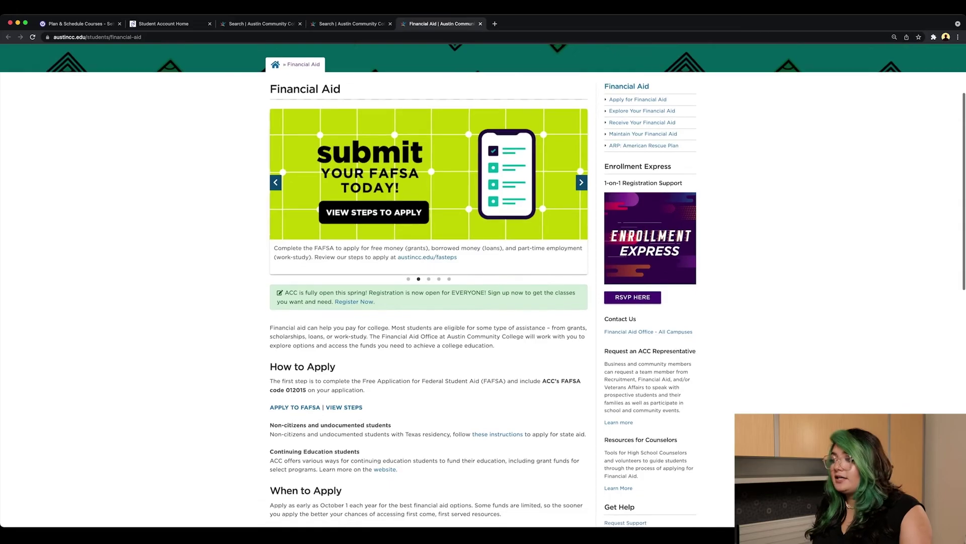
{"action": "scroll", "coordinate": [404, 105], "scroll_direction": "down", "scroll_amount": 2}
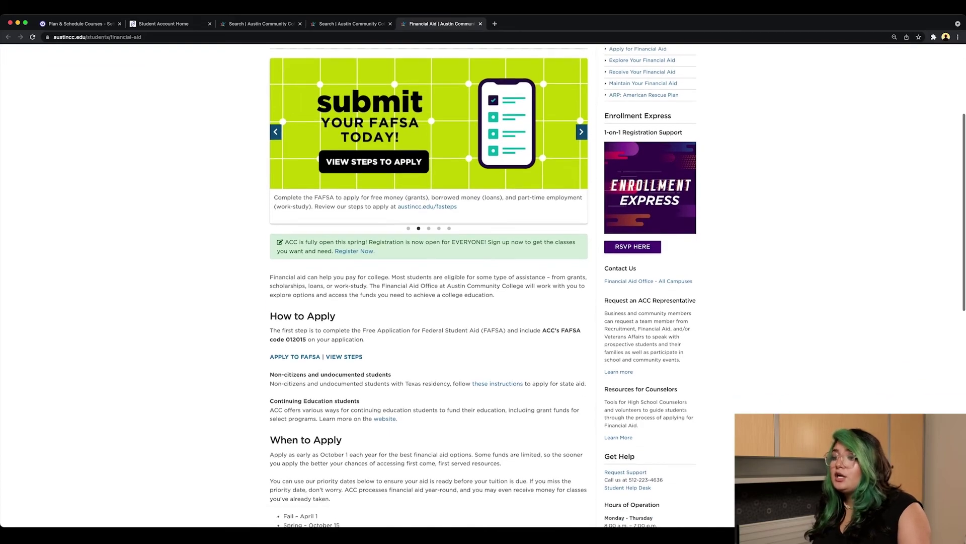
{"action": "scroll", "coordinate": [405, 83], "scroll_direction": "down", "scroll_amount": 5}
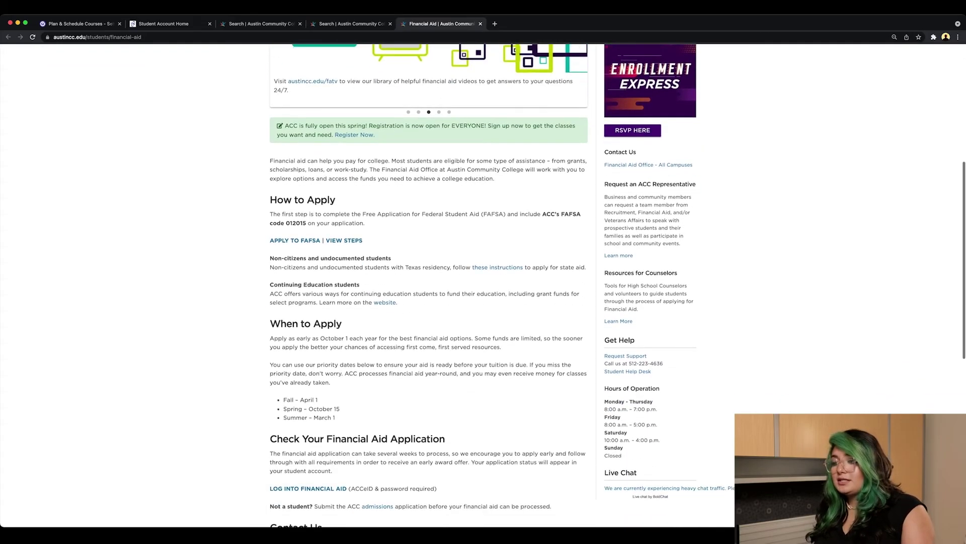
{"action": "scroll", "coordinate": [428, 287], "scroll_direction": "down", "scroll_amount": 4}
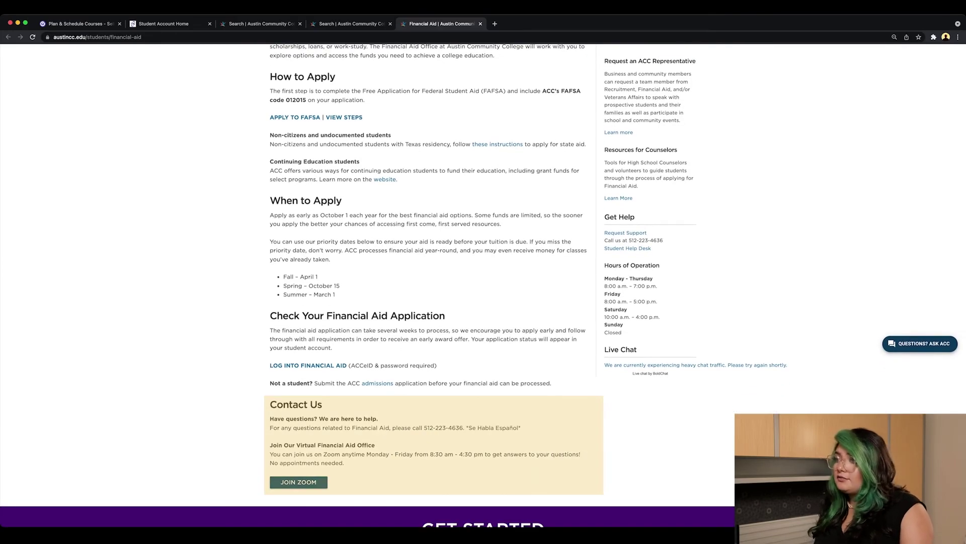
{"action": "scroll", "coordinate": [483, 284], "scroll_direction": "down", "scroll_amount": 1}
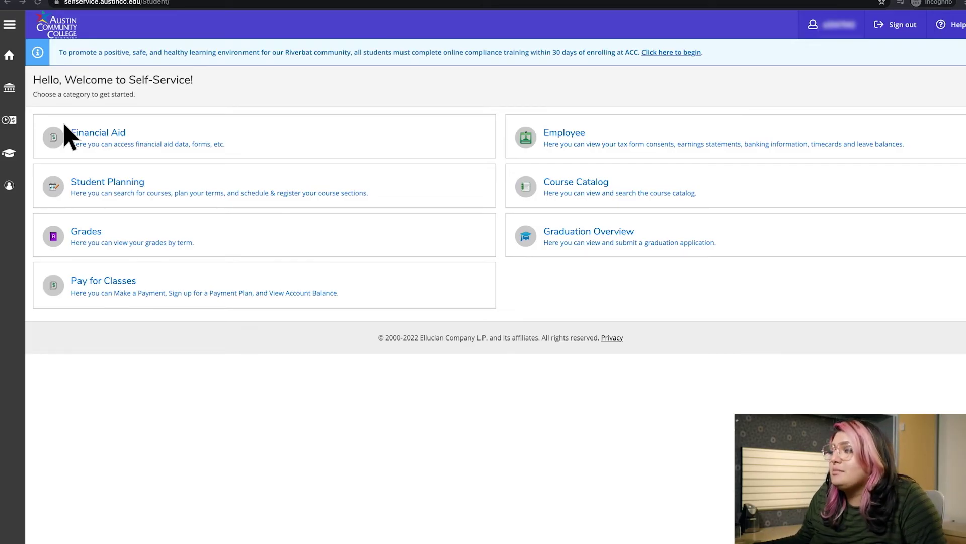
- Go to My Progress from Student Planning and review the courses under the Semester II Life & Physical Sciences Requirement
{"action": "left_click", "coordinate": [157, 179]}
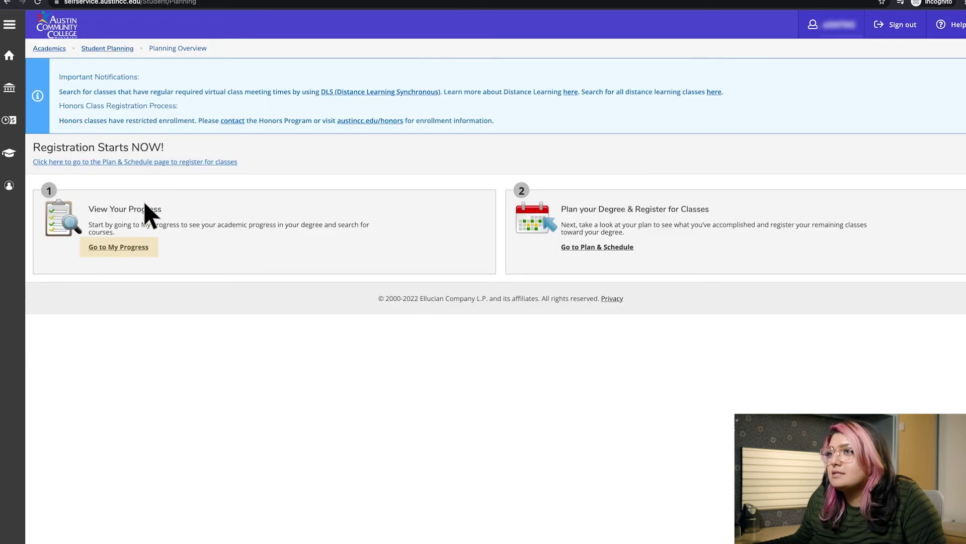
{"action": "left_click", "coordinate": [123, 248]}
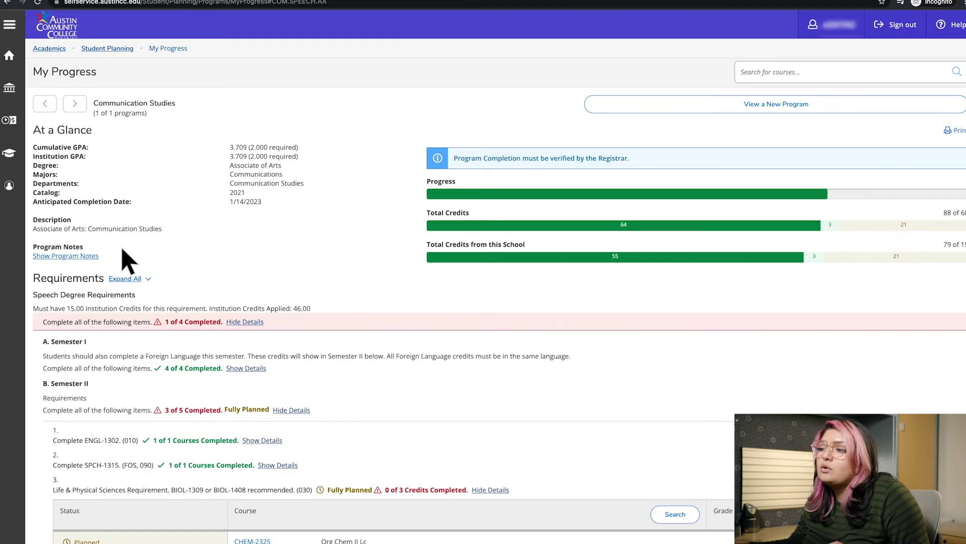
{"action": "scroll", "coordinate": [126, 259], "scroll_direction": "down", "scroll_amount": 7}
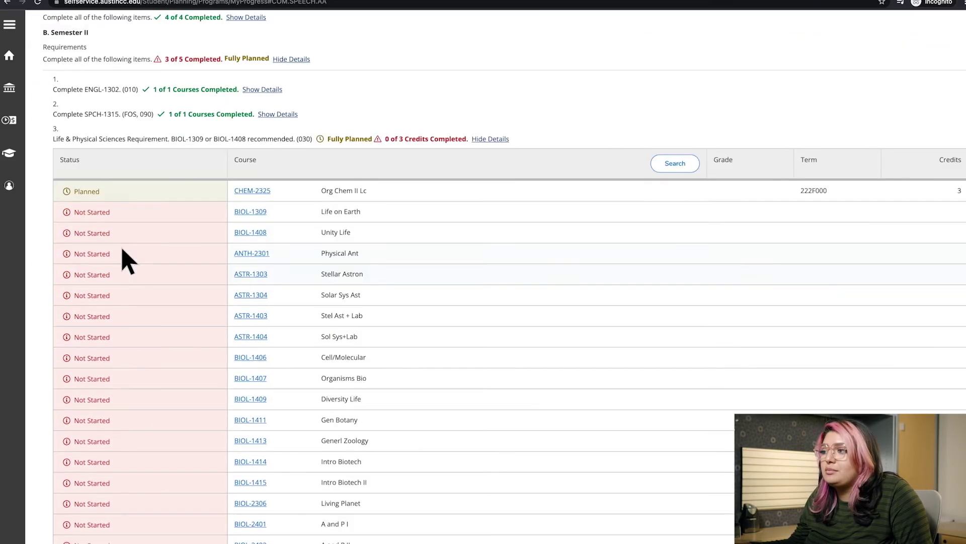
{"action": "scroll", "coordinate": [125, 260], "scroll_direction": "down", "scroll_amount": 4}
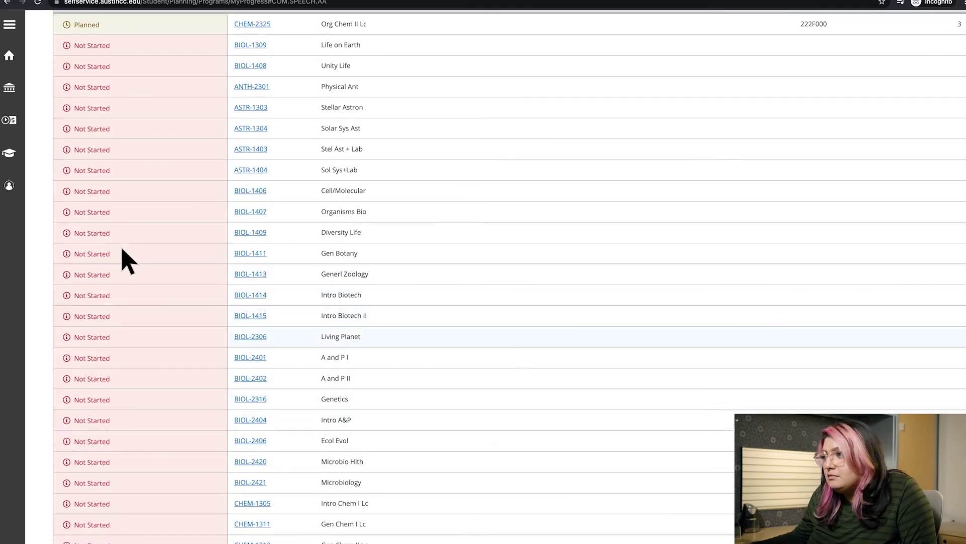
- Open BIOL-1415 Intro Biotech from the requirement list and add it to the plan for Credit Fall 2022
{"action": "left_click", "coordinate": [257, 315]}
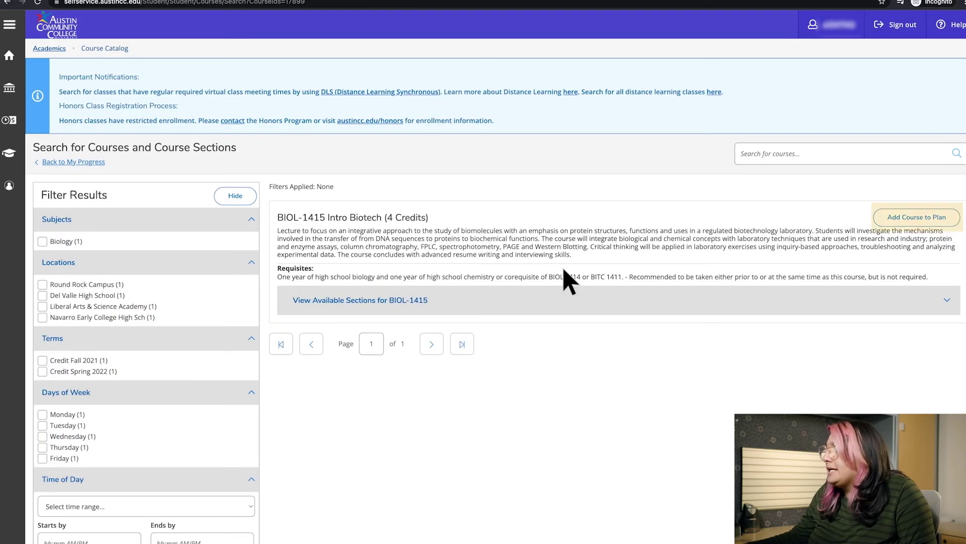
{"action": "left_click", "coordinate": [925, 215]}
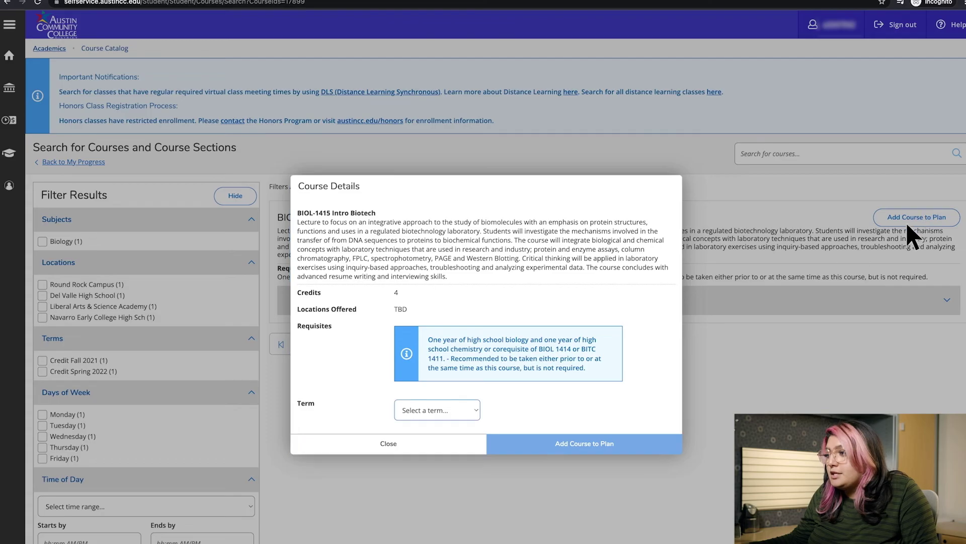
{"action": "left_click", "coordinate": [474, 408]}
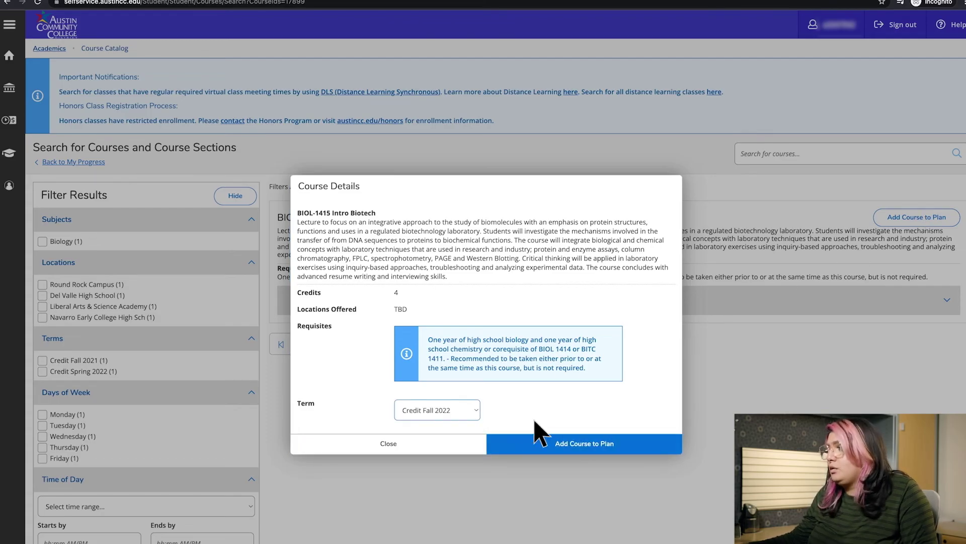
{"action": "left_click", "coordinate": [626, 443]}
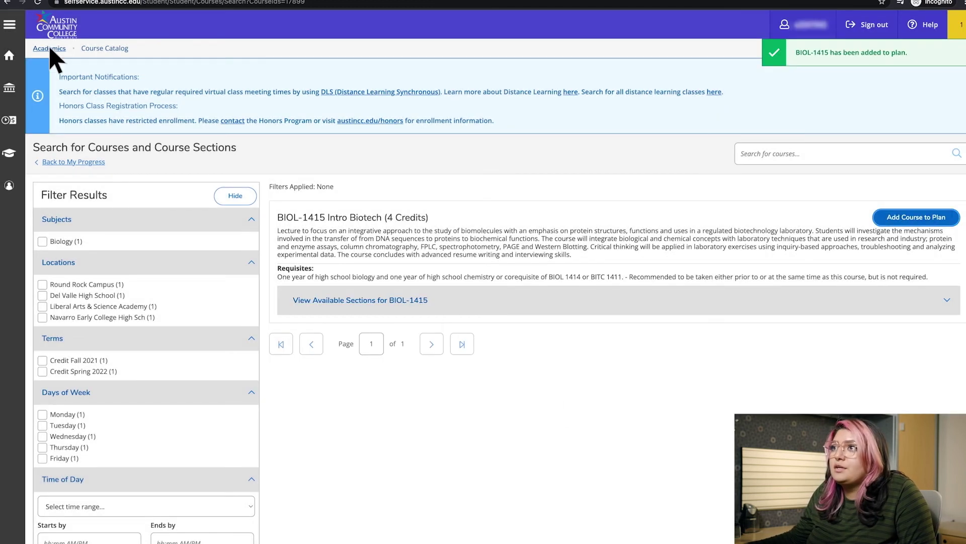
- In Plan & Schedule, save an advising note reading "I'm planning for fall 2022 can you check those courses and make sure I am on the right path?"
{"action": "left_click", "coordinate": [50, 49]}
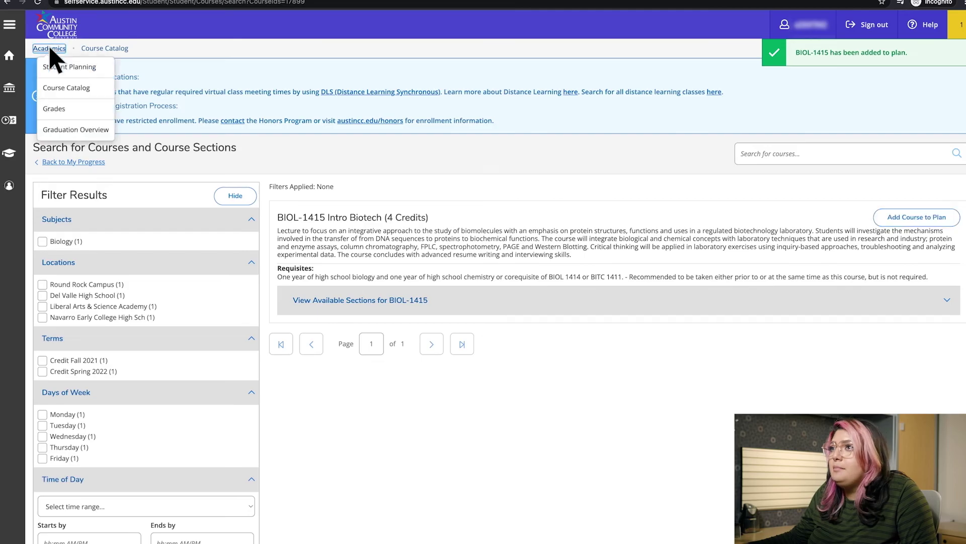
{"action": "left_click", "coordinate": [90, 69]}
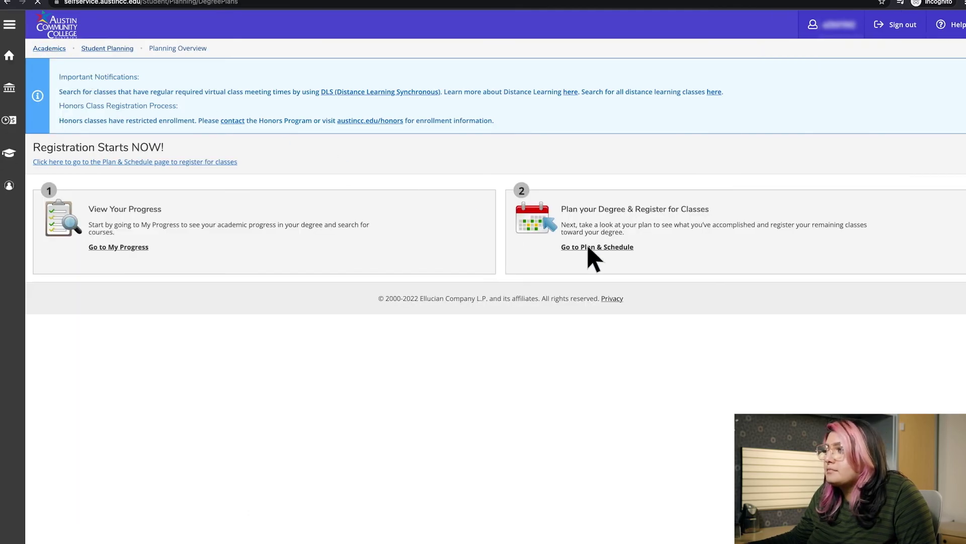
{"action": "left_click", "coordinate": [588, 246]}
{"action": "left_click", "coordinate": [160, 272]}
{"action": "left_click", "coordinate": [50, 345]}
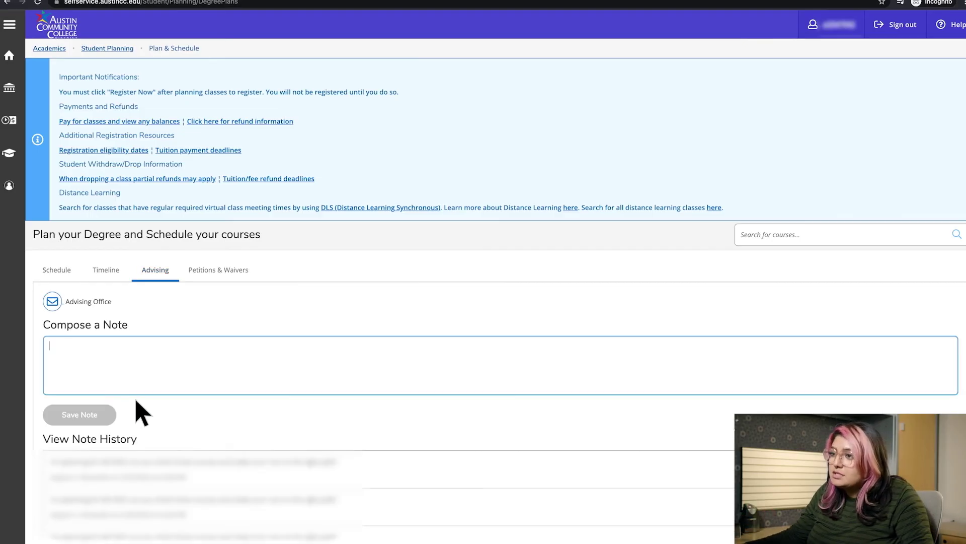
{"action": "type", "text": "I'm planning for fall 2022 can you check those courses and make sure I am on the right path?"}
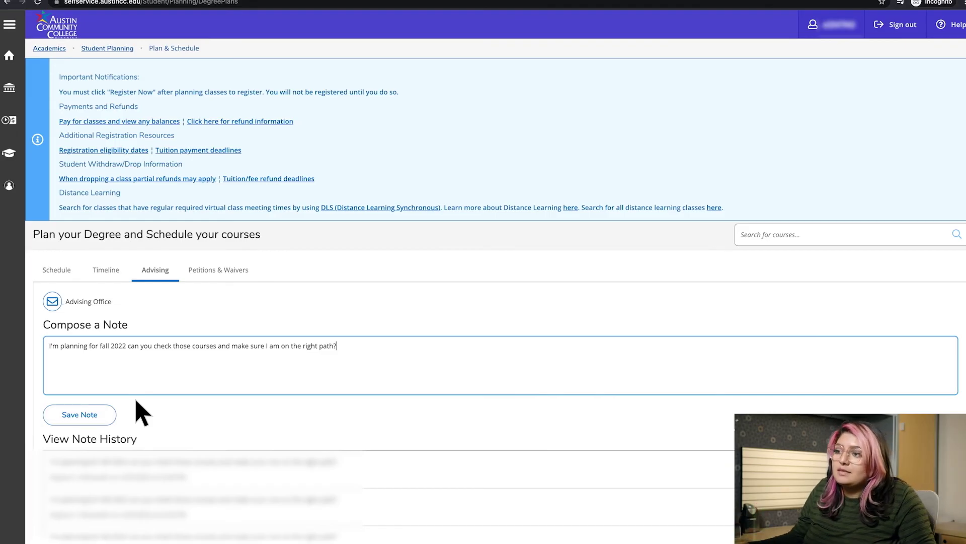
{"action": "left_click", "coordinate": [81, 415]}
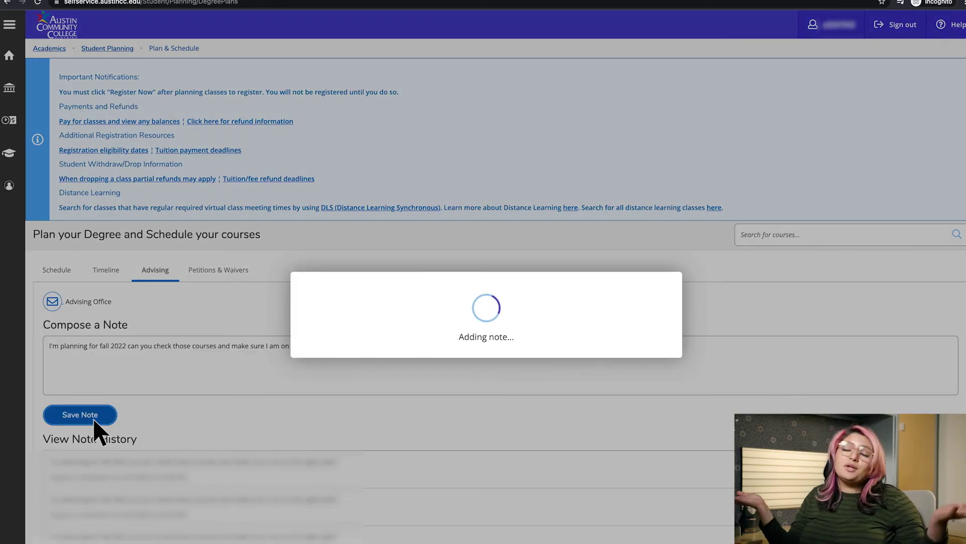